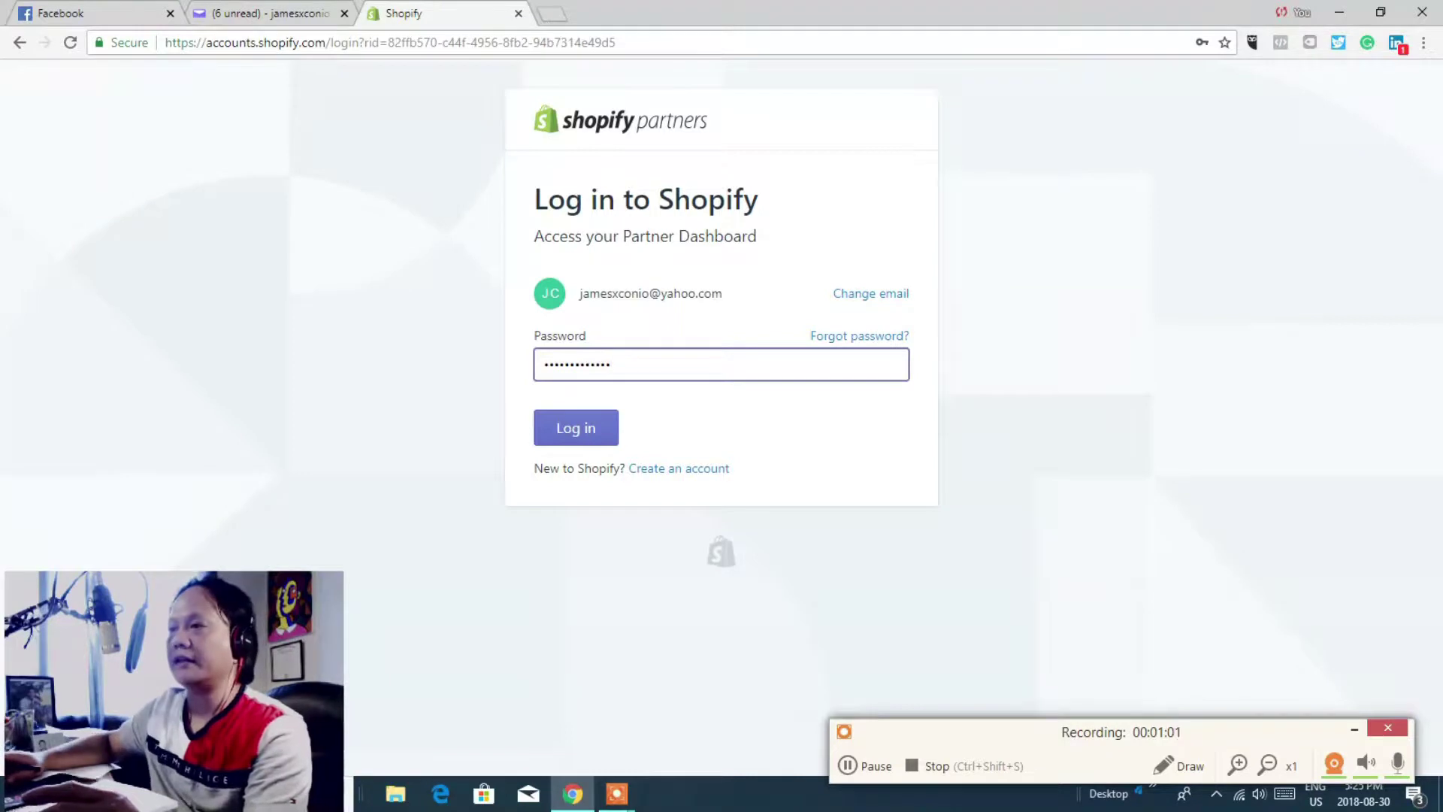
Step: Log in to the Partner Dashboard with the account's saved password
left_click(596, 426)
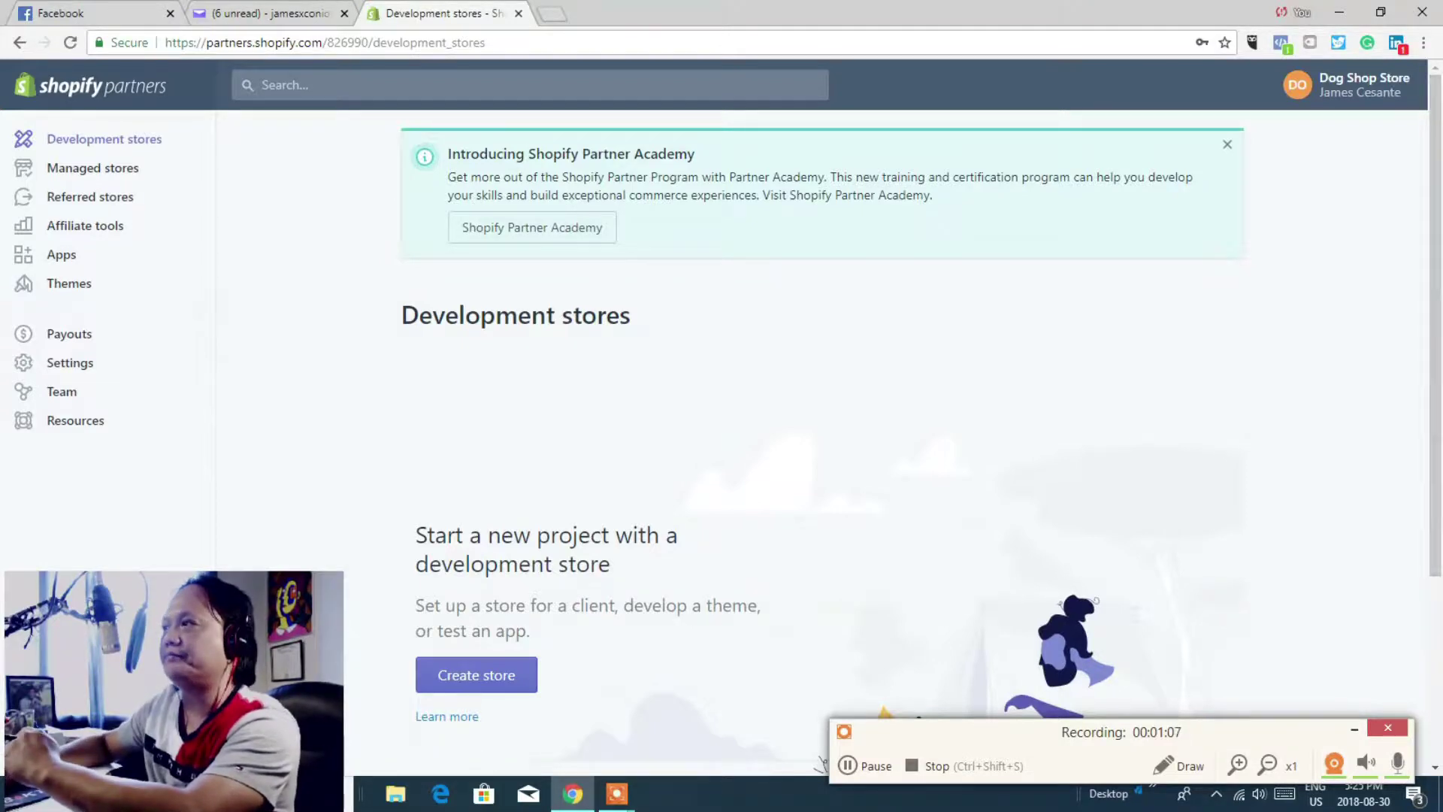
Step: Reload and scroll through the Development stores list
scroll(821, 731, "down", 1)
scroll(822, 729, "down", 3)
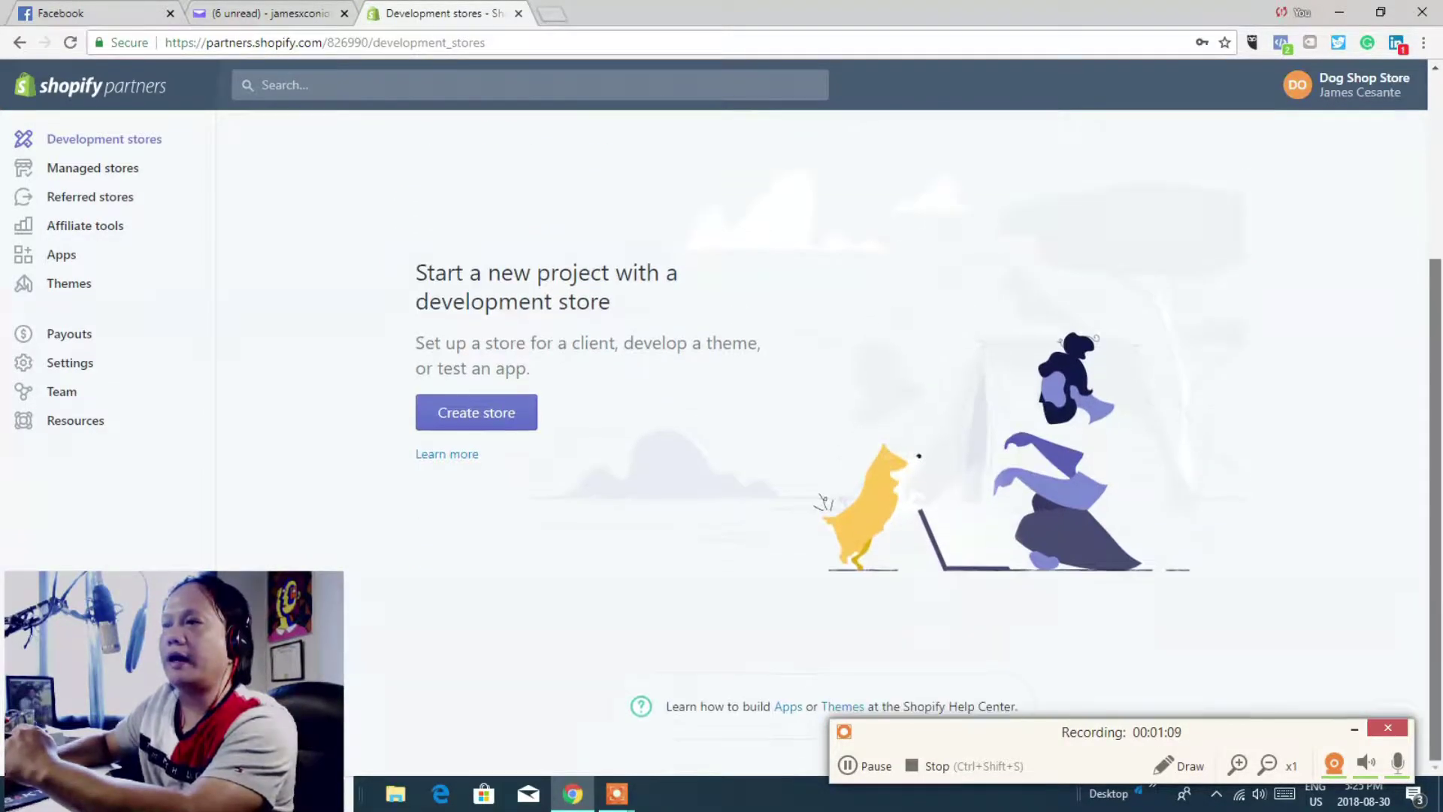
scroll(825, 710, "up", 3)
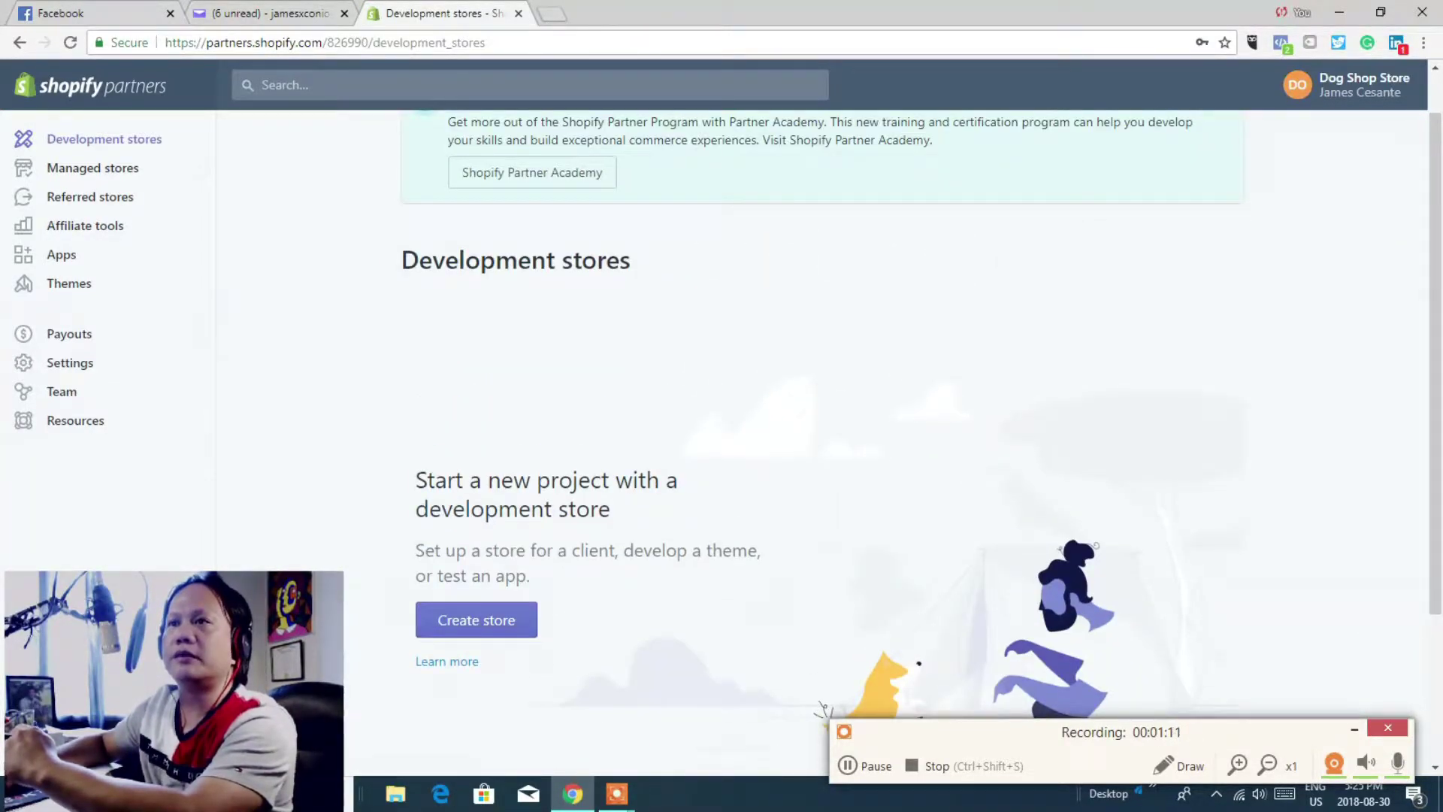
left_click(103, 139)
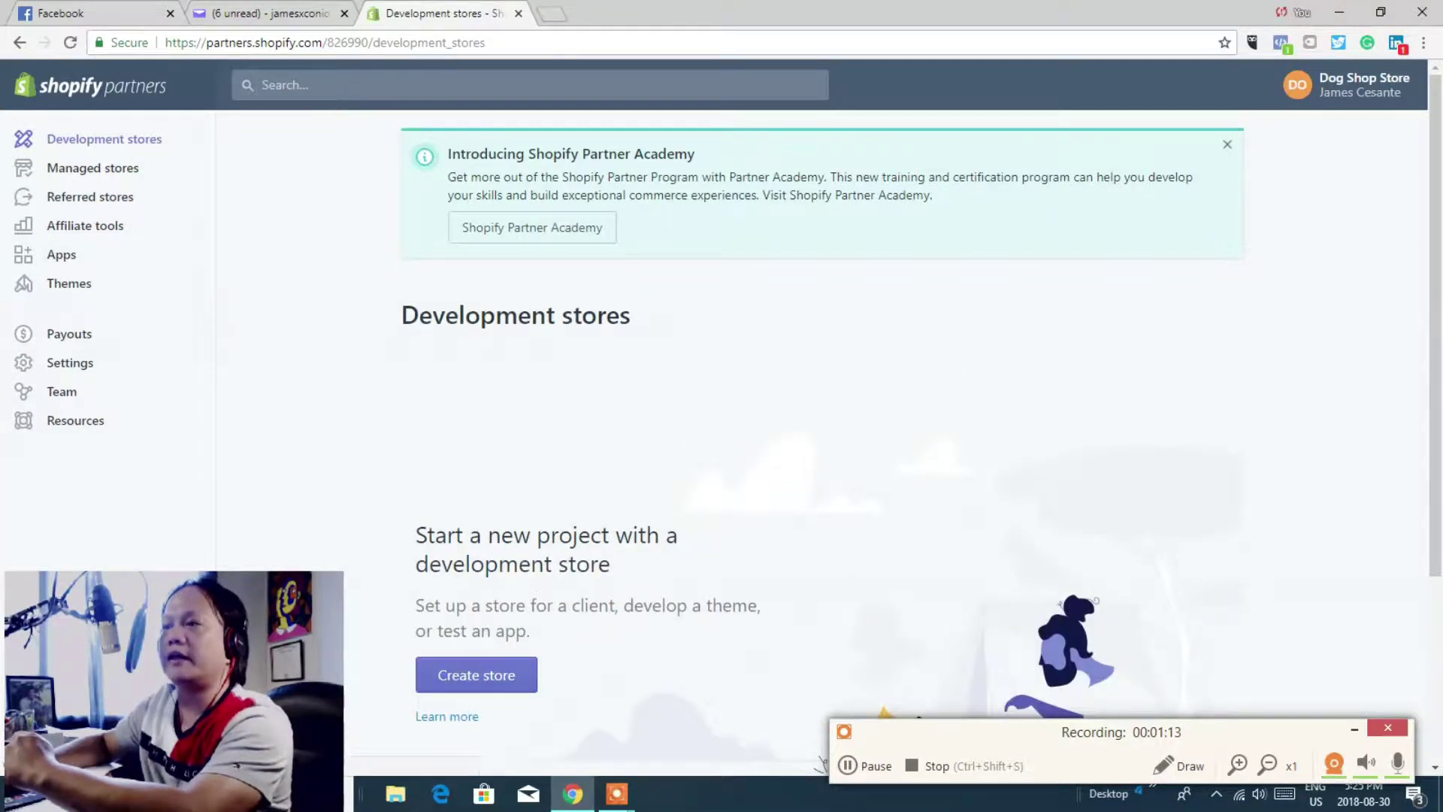
scroll(922, 424, "down", 2)
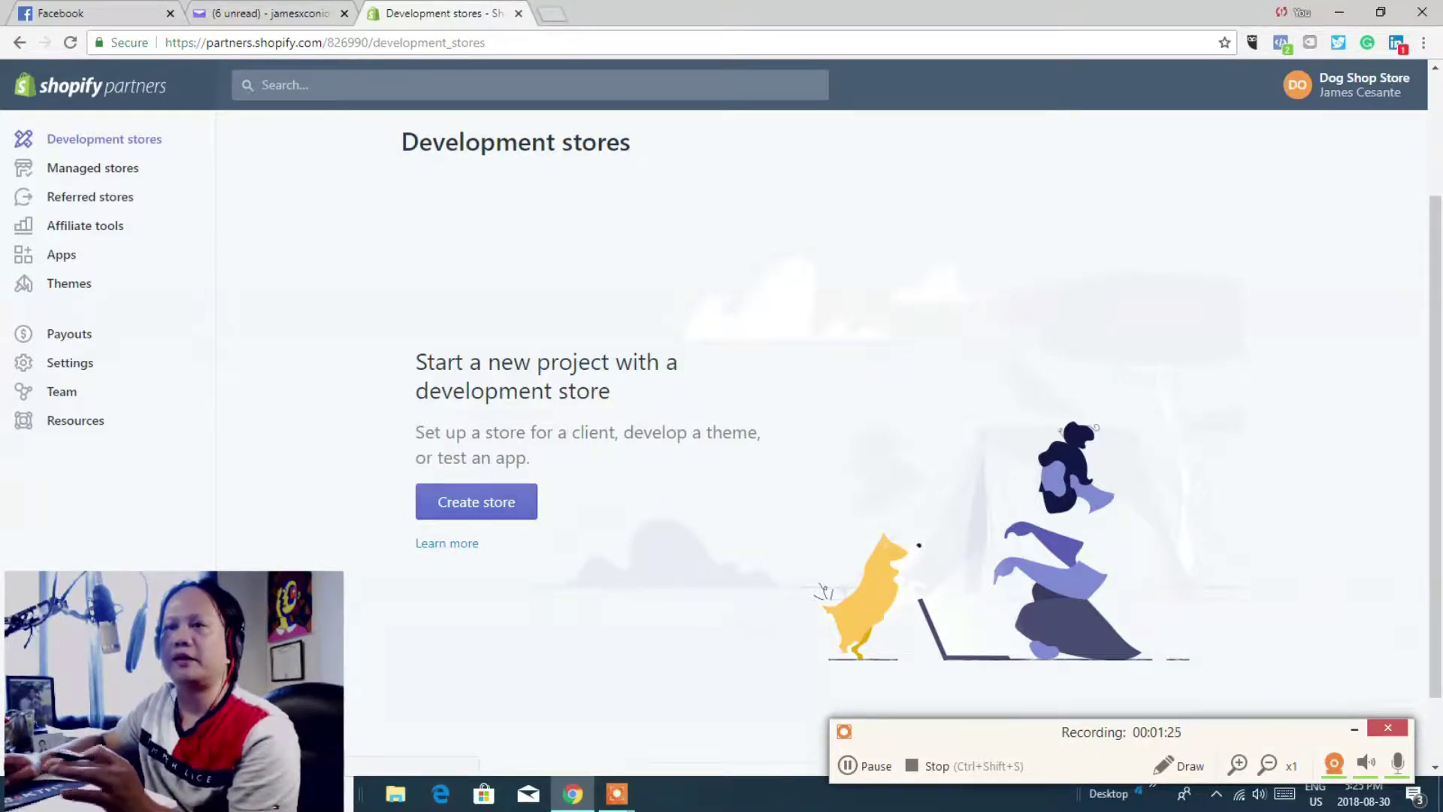
Step: Look over Managed stores, then move on to the Affiliate tools page
left_click(105, 166)
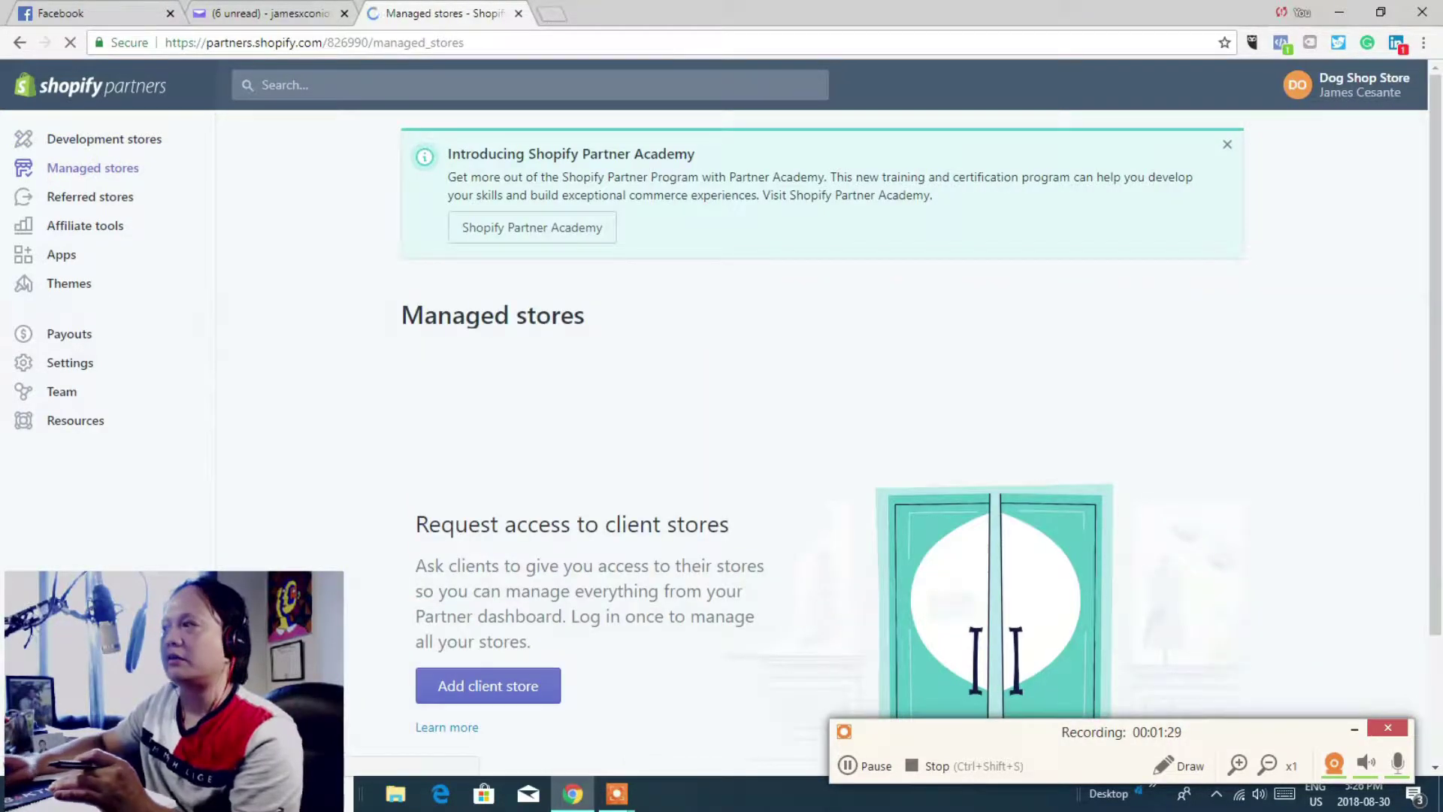
scroll(920, 415, "down", 2)
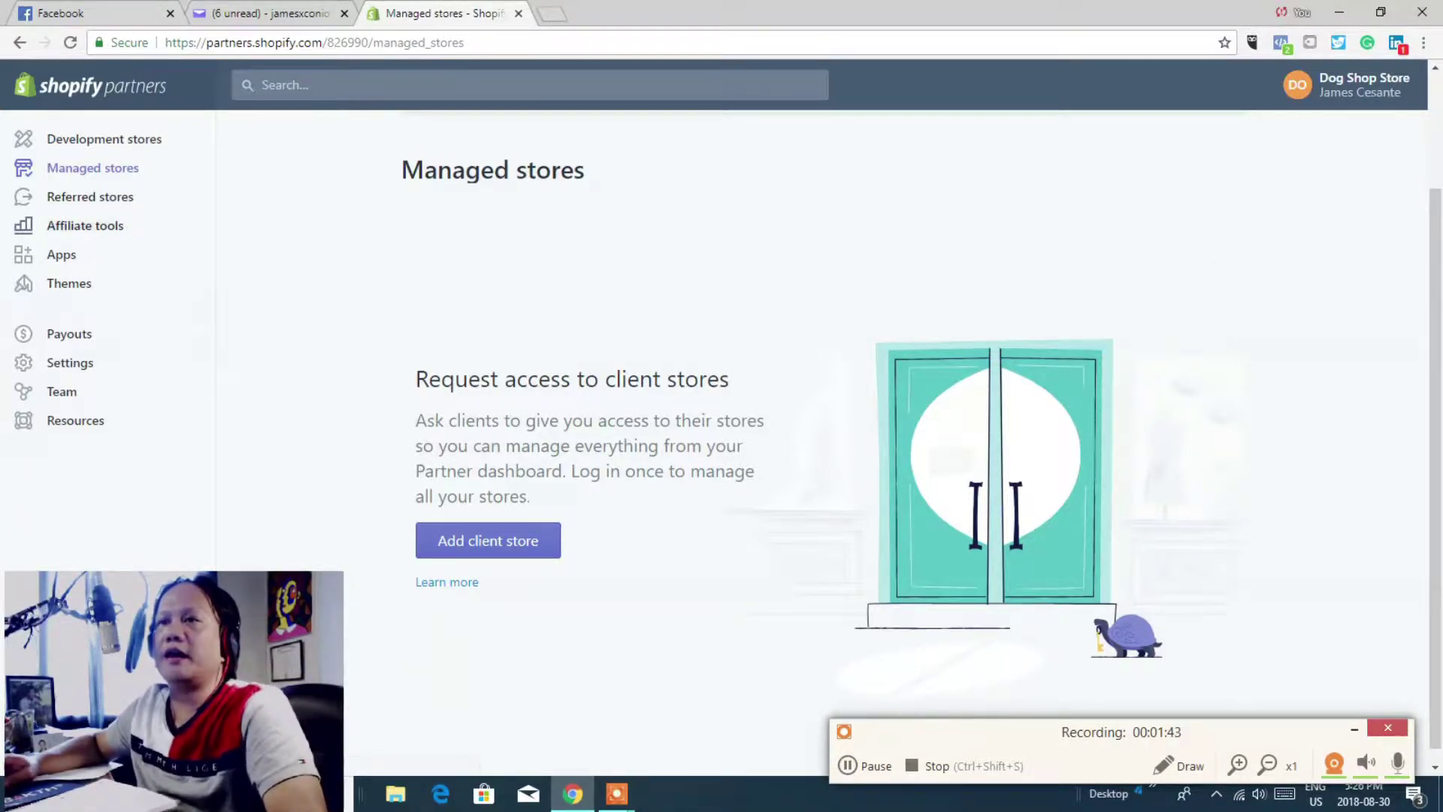
left_click(85, 225)
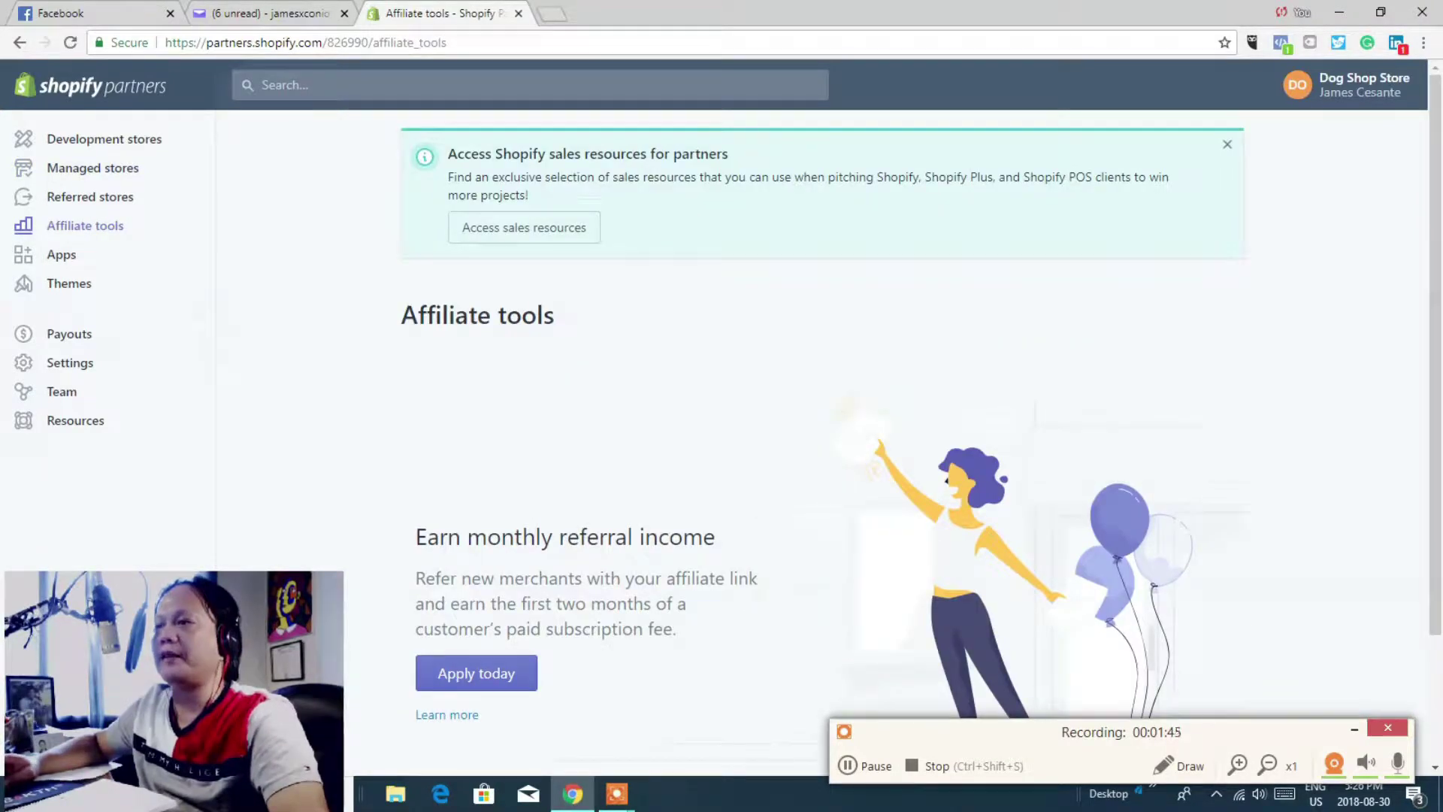
scroll(752, 421, "down", 2)
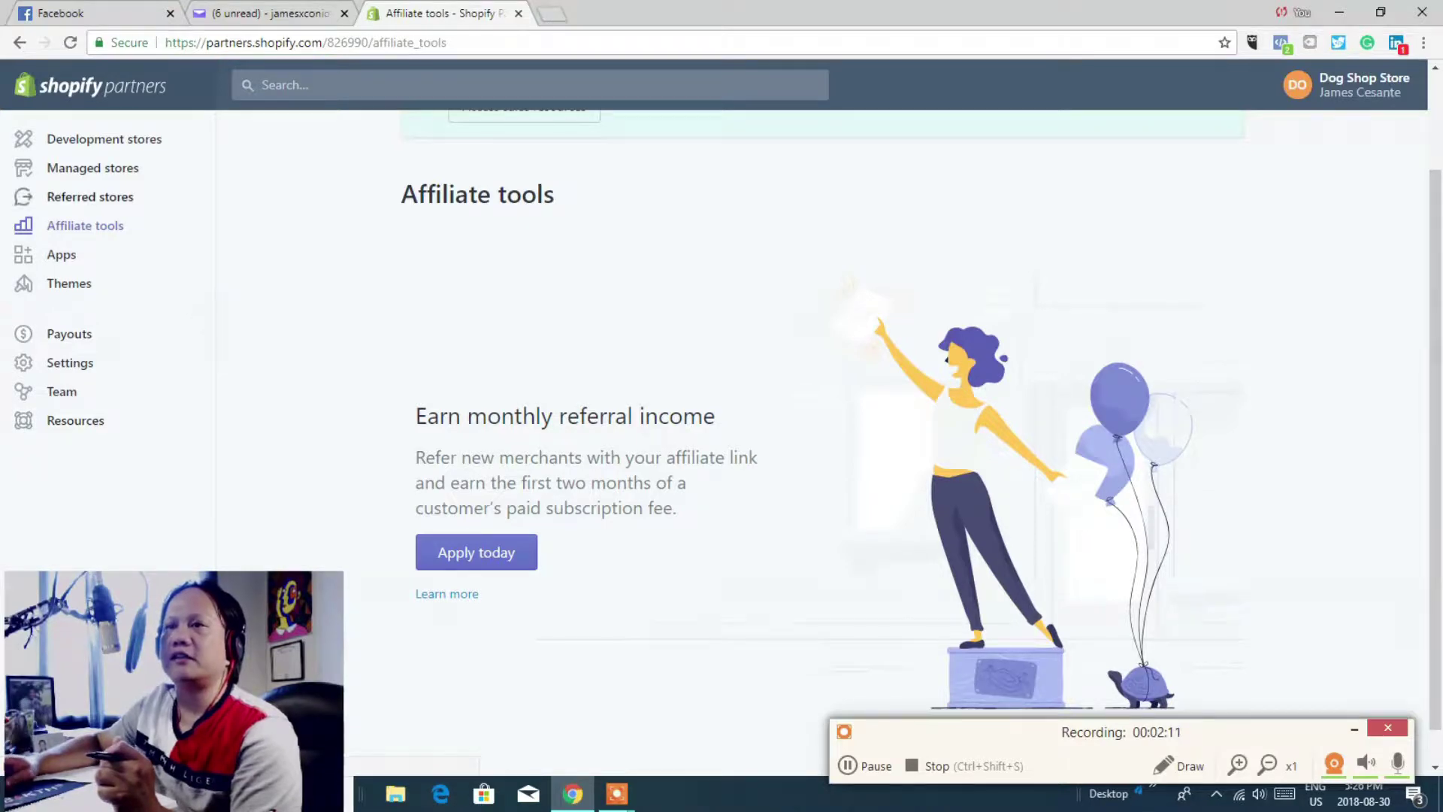
Step: Start a new development store from the Development stores page
left_click(23, 139)
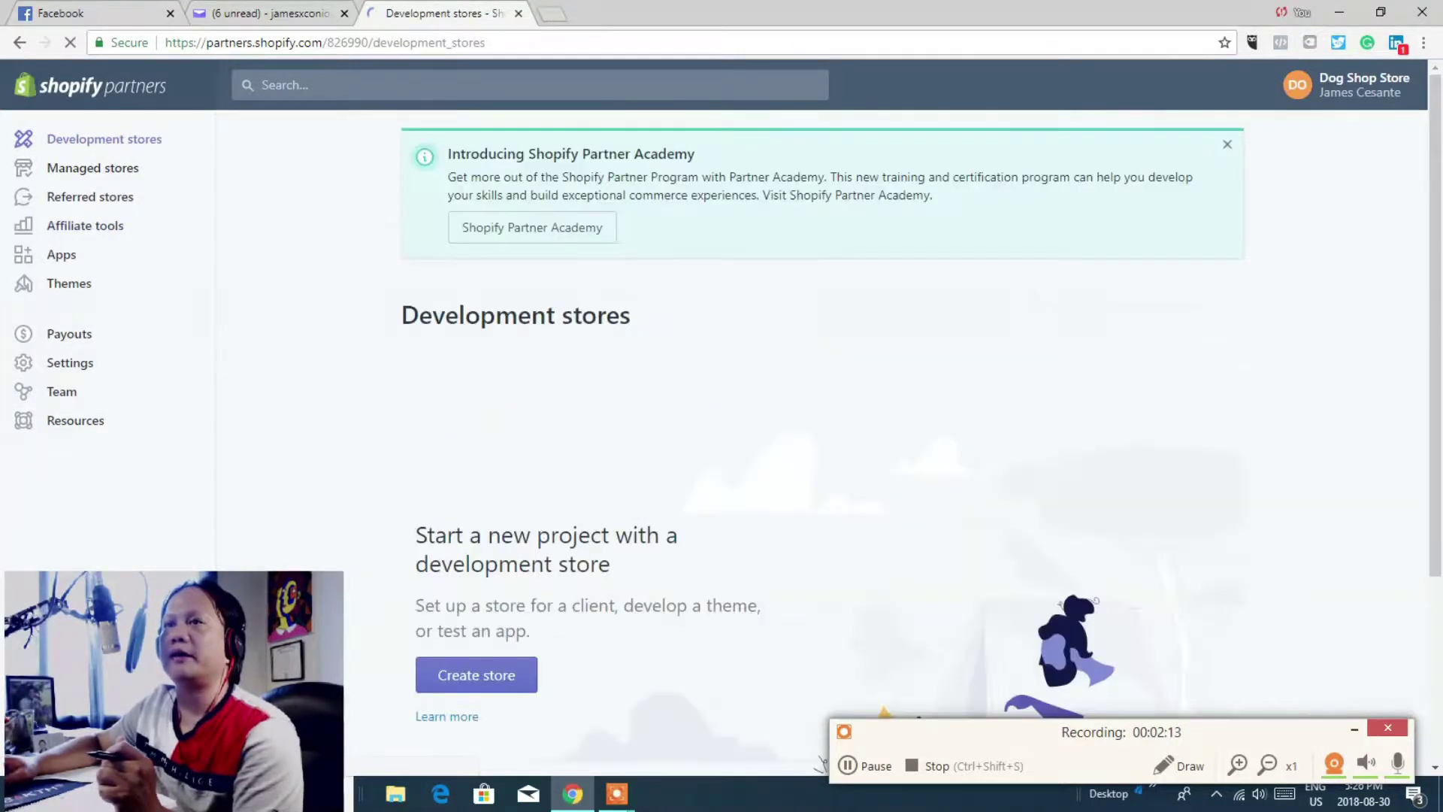
left_click(477, 674)
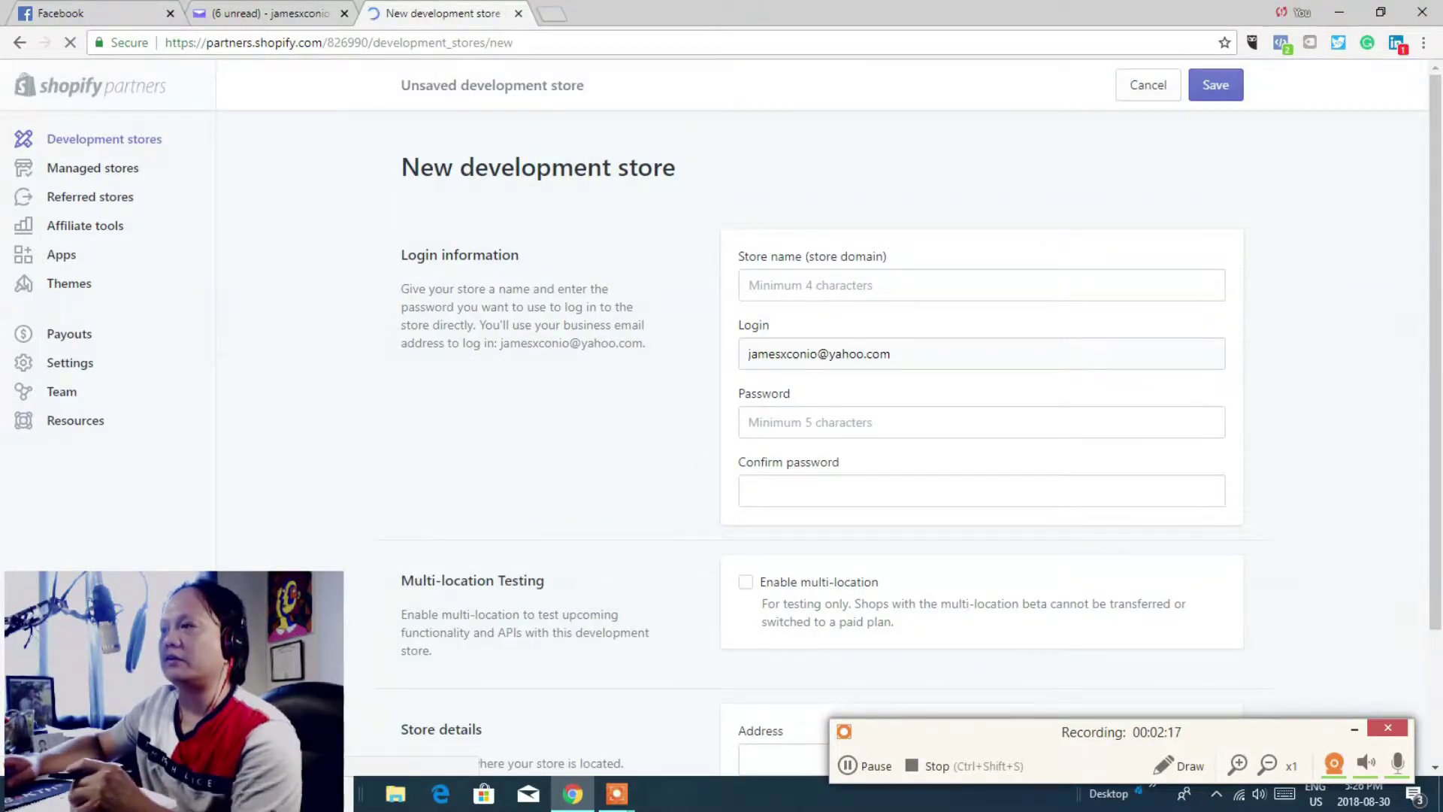
left_click(841, 424)
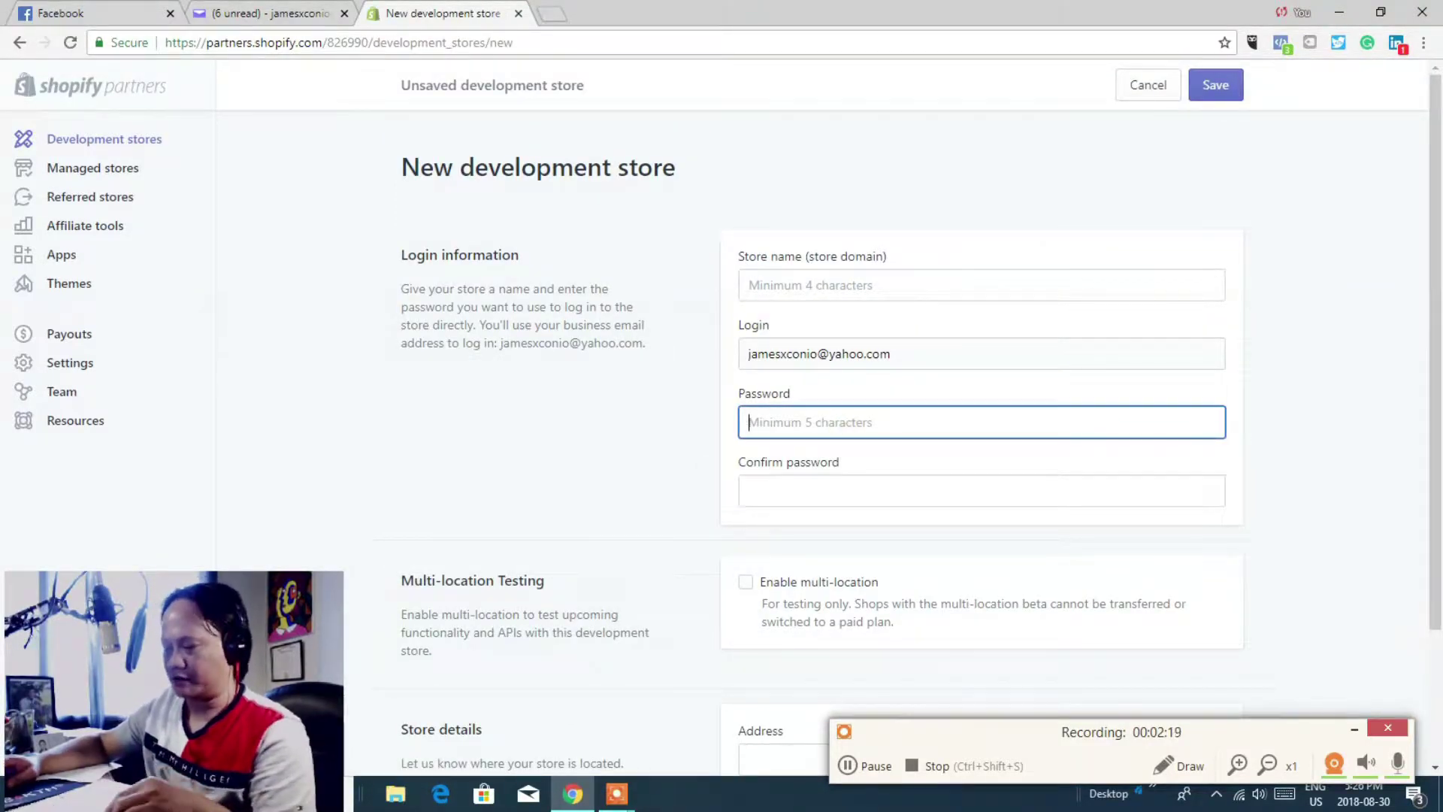
Step: Enter 'Snoof Dog' as the new store's name, fixing a typo
left_click(815, 285)
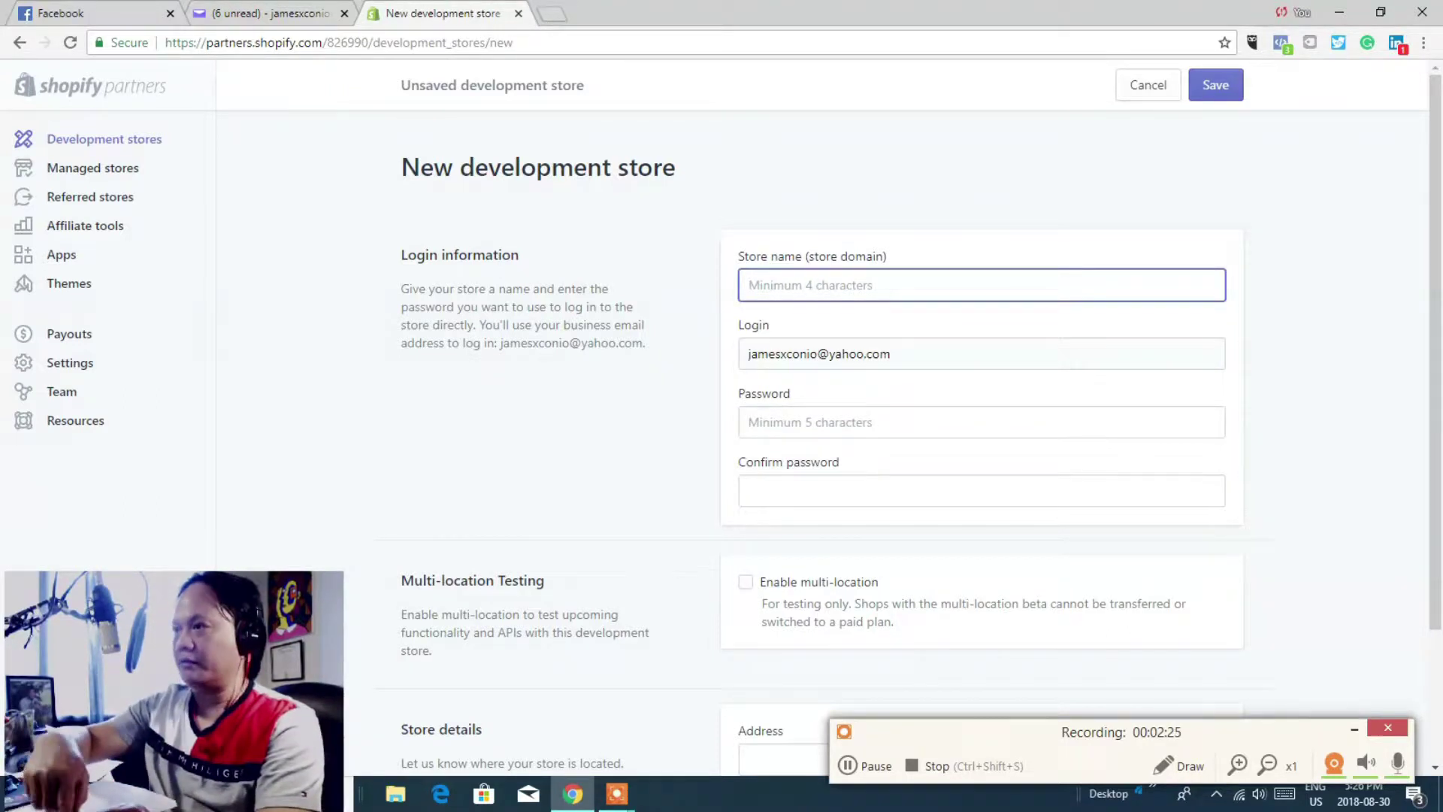
type("Sno")
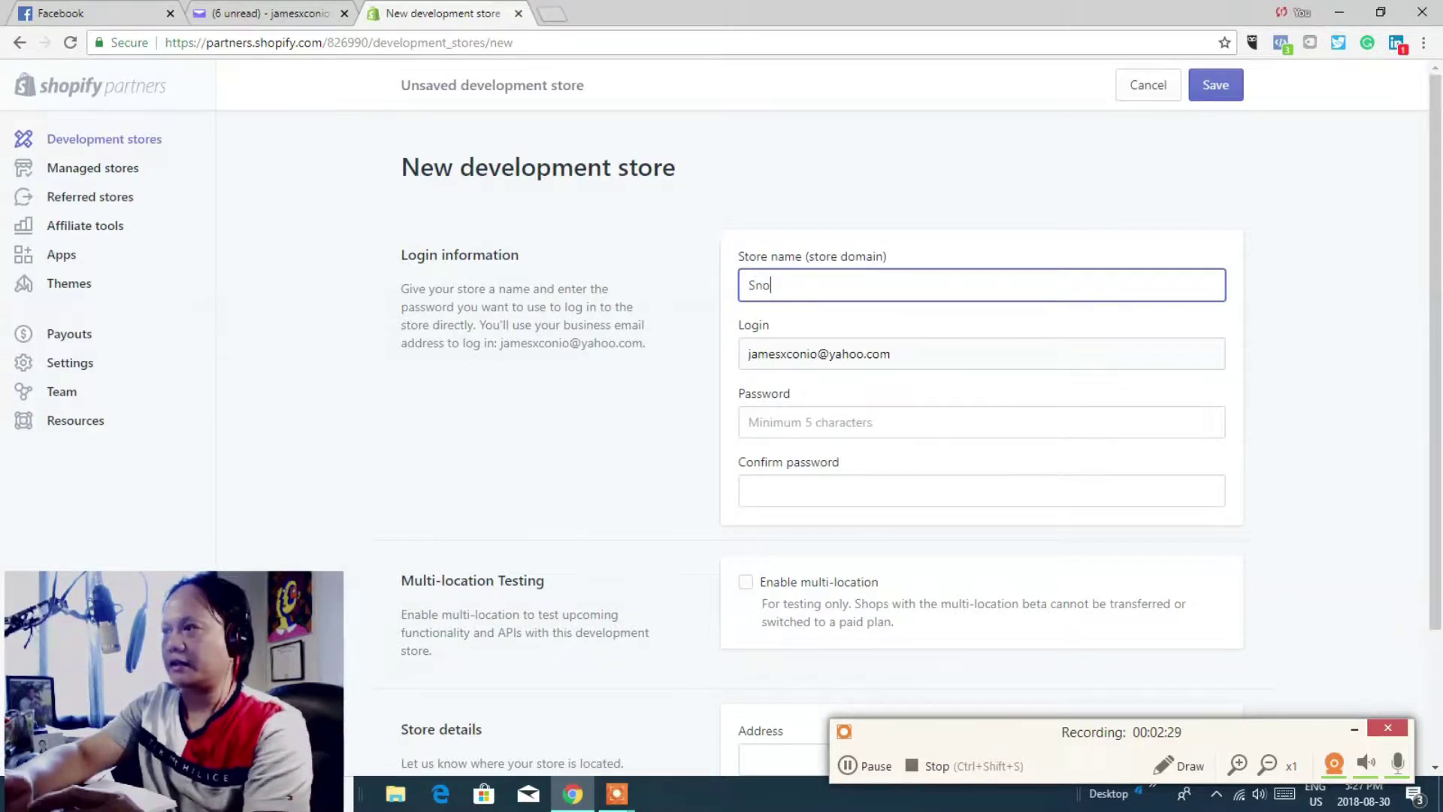
type("of DO")
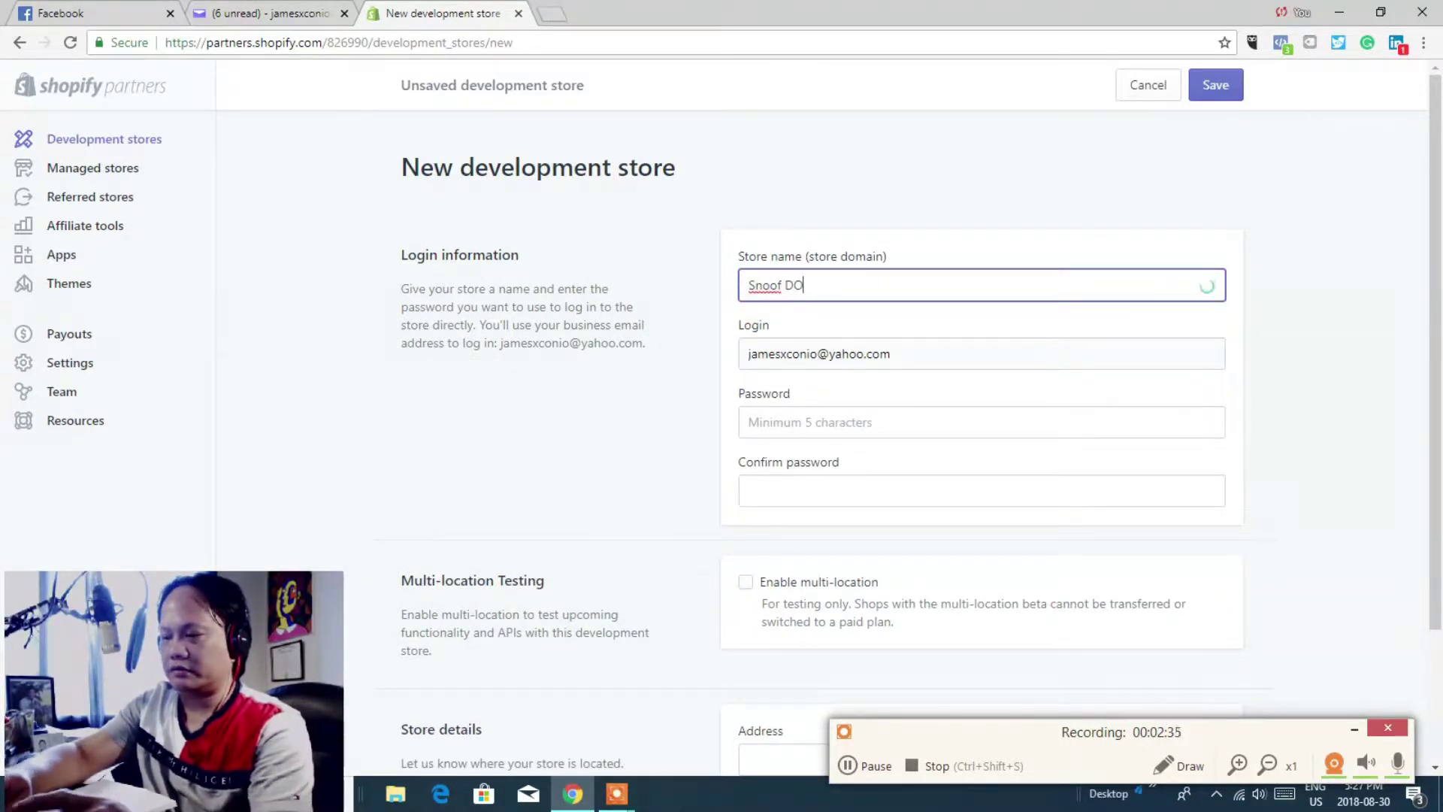
key("BackSpace")
key("BackSpace")
key("BackSpace")
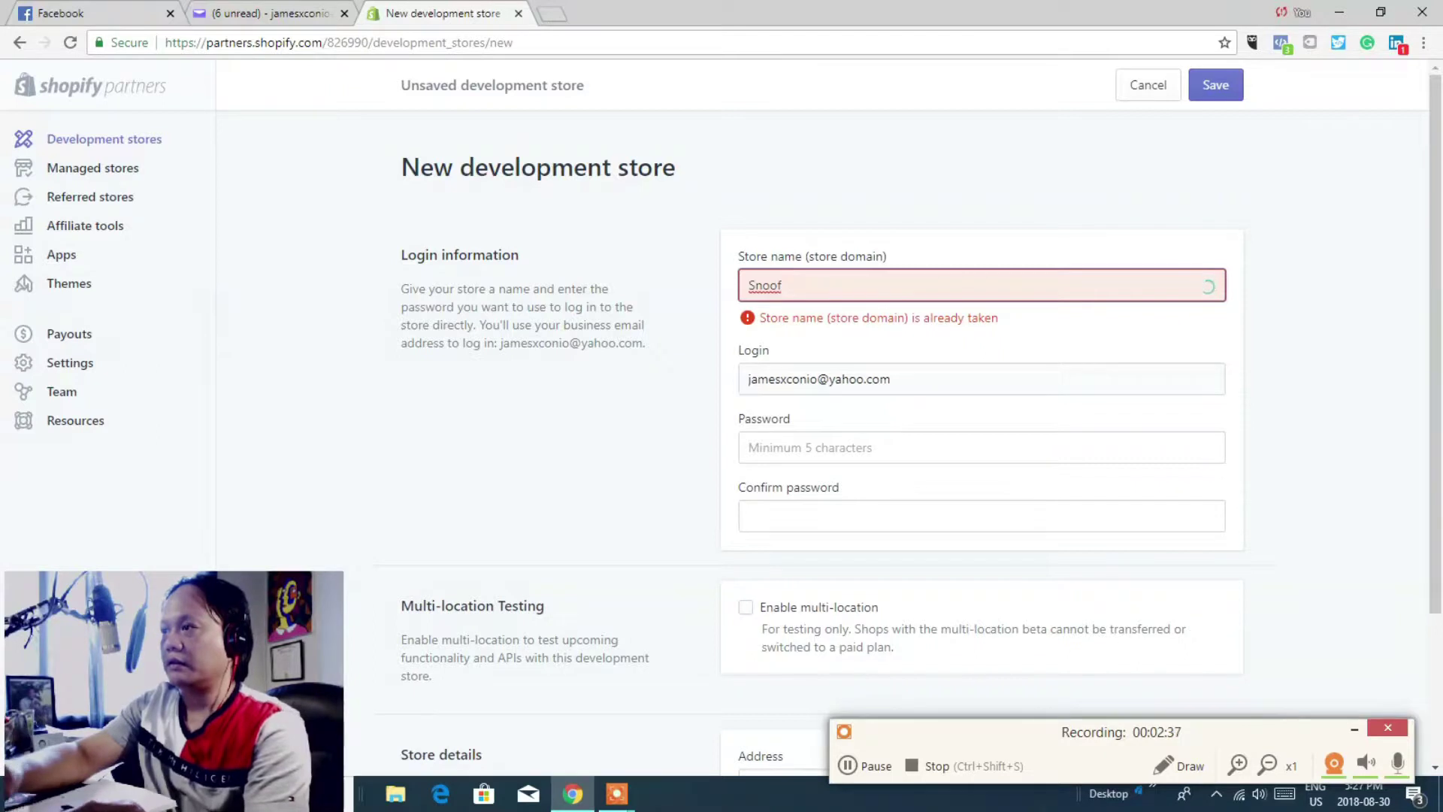
type("Dog")
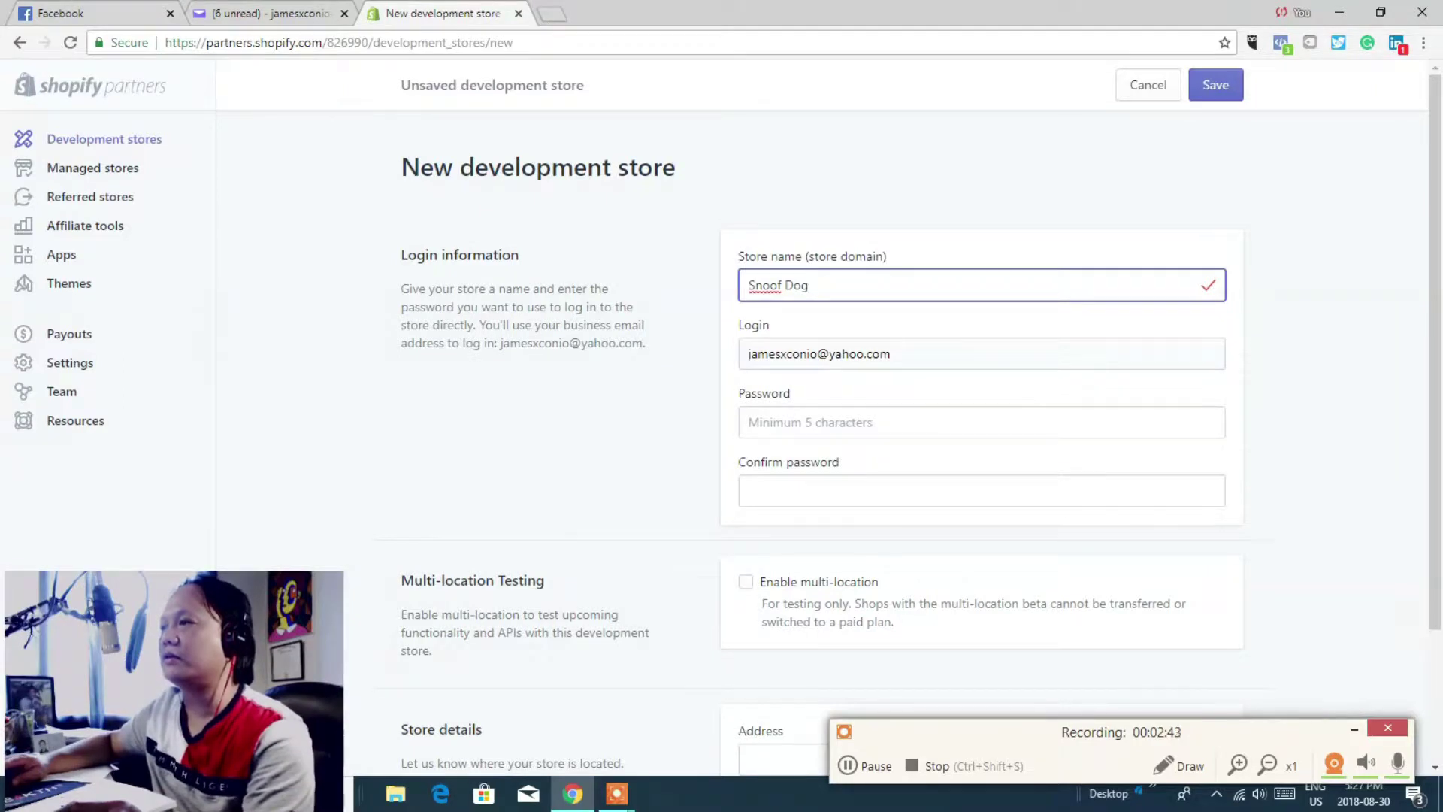
left_click(822, 422)
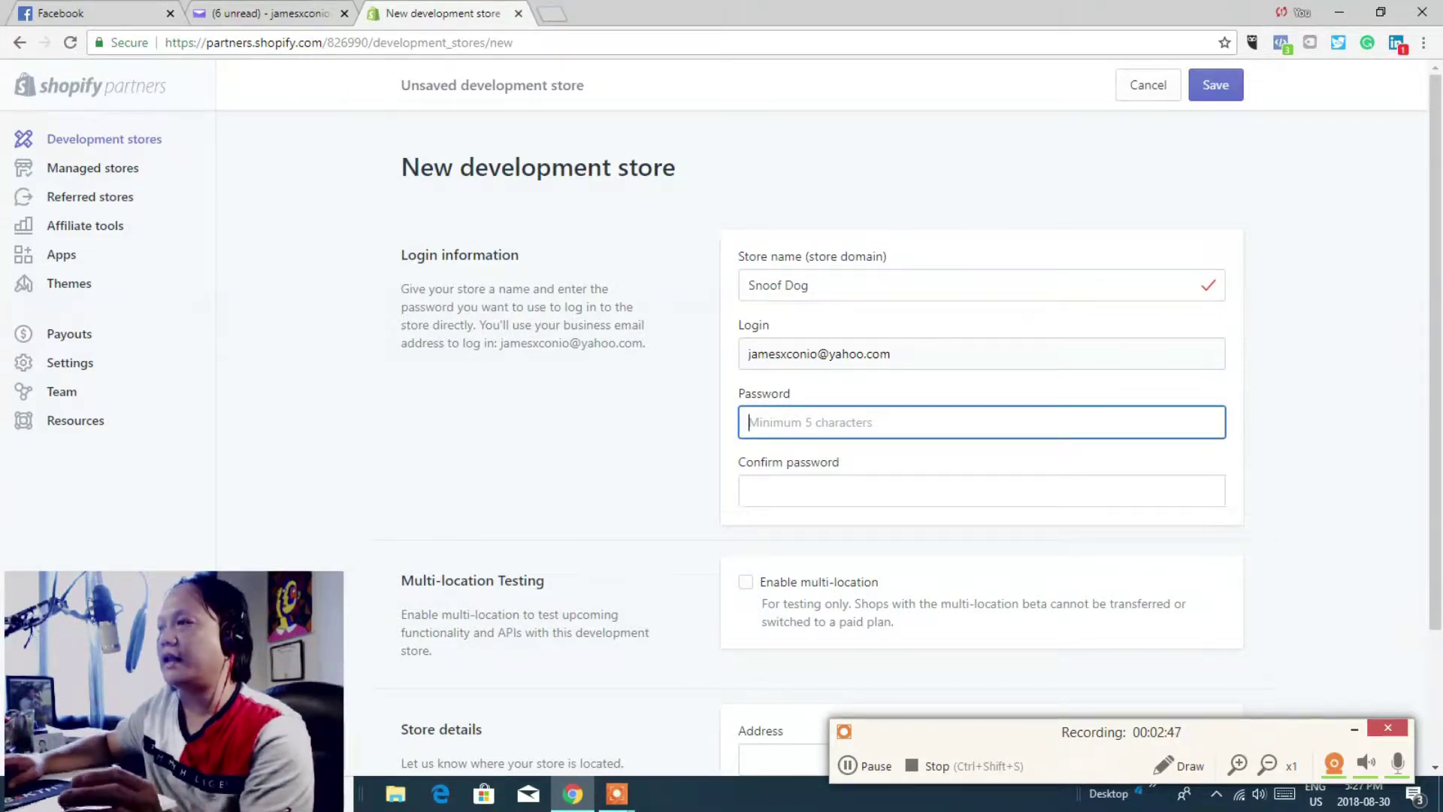
Step: Extend the store name to 'Snoof Dog Store' and enter the store password
left_click(844, 285)
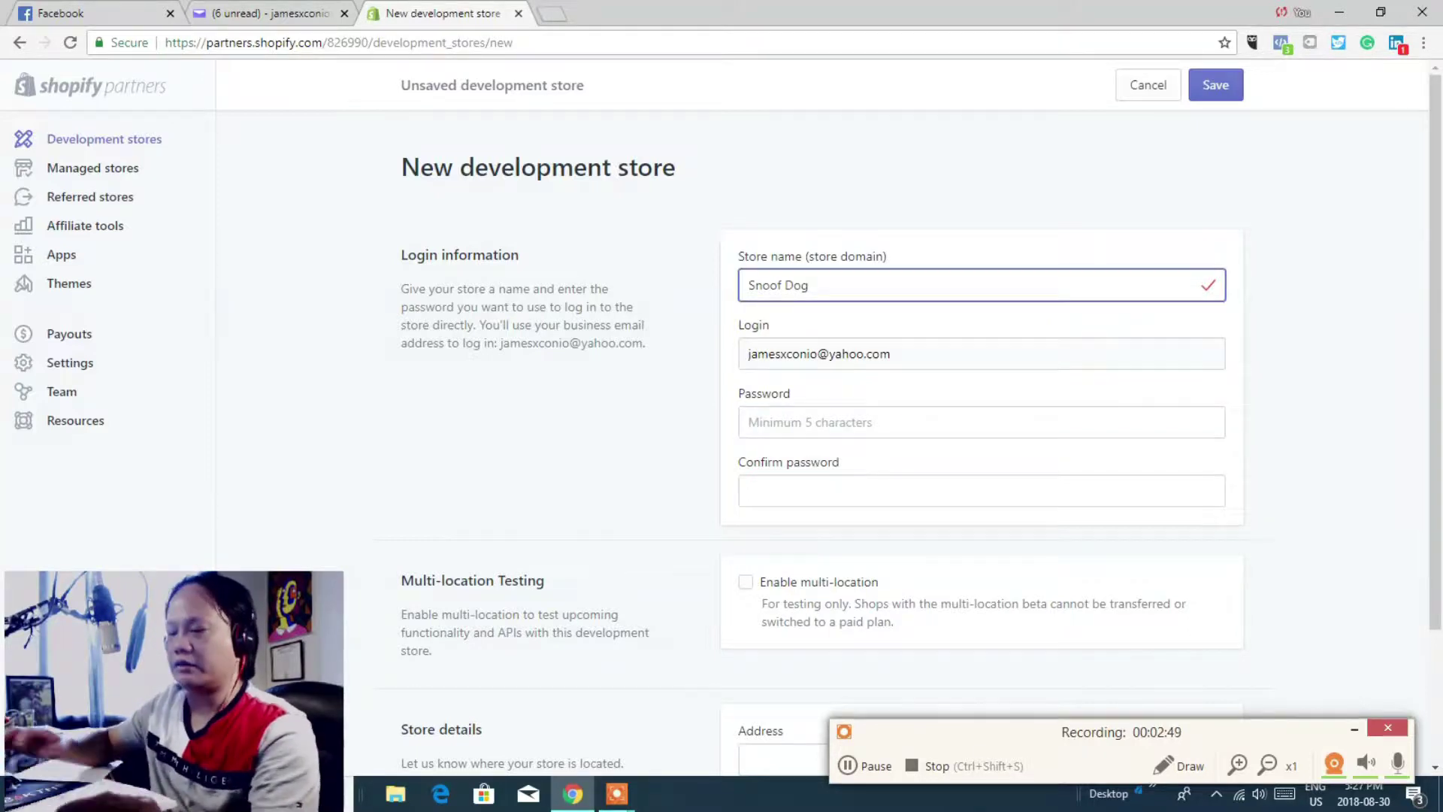
type("Store")
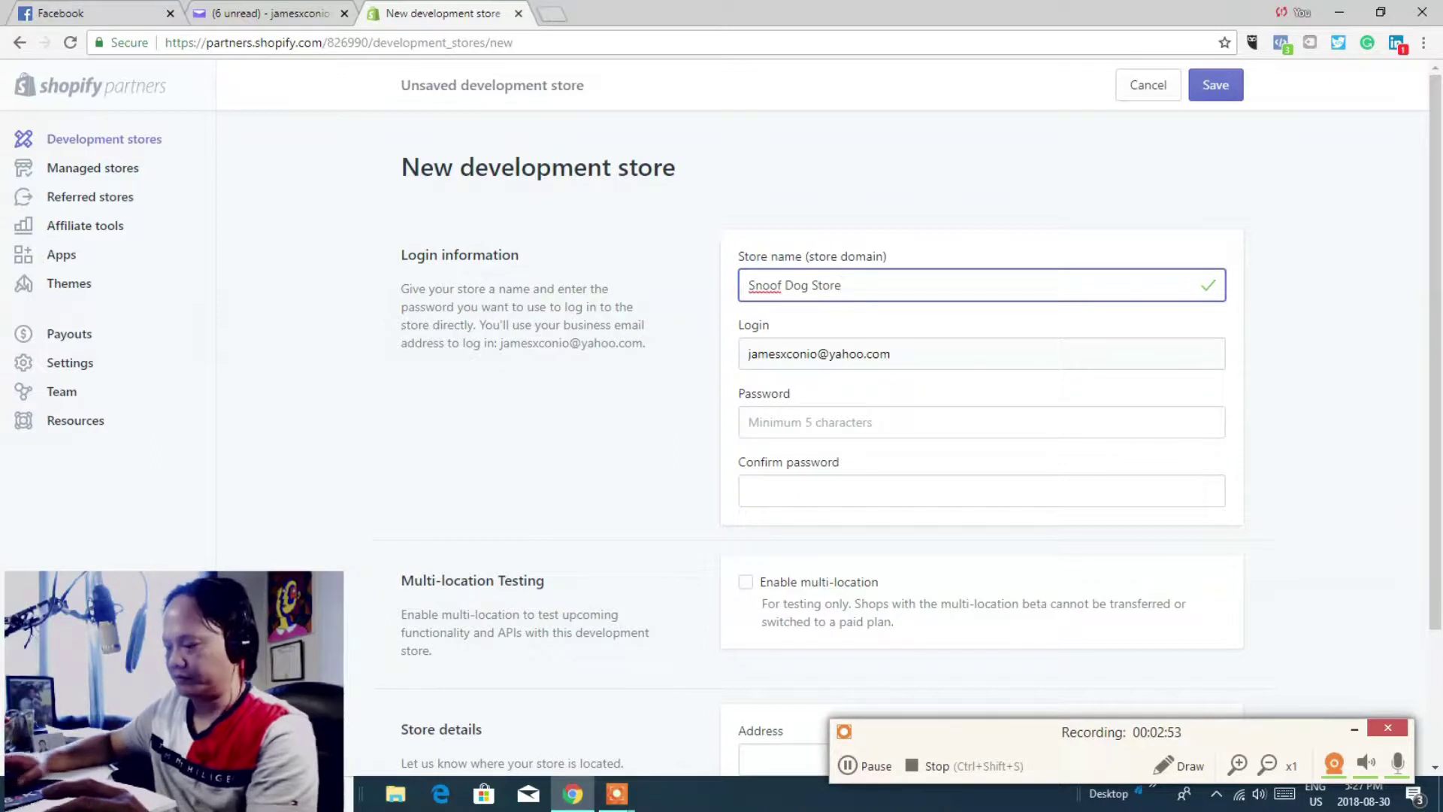
left_click(860, 421)
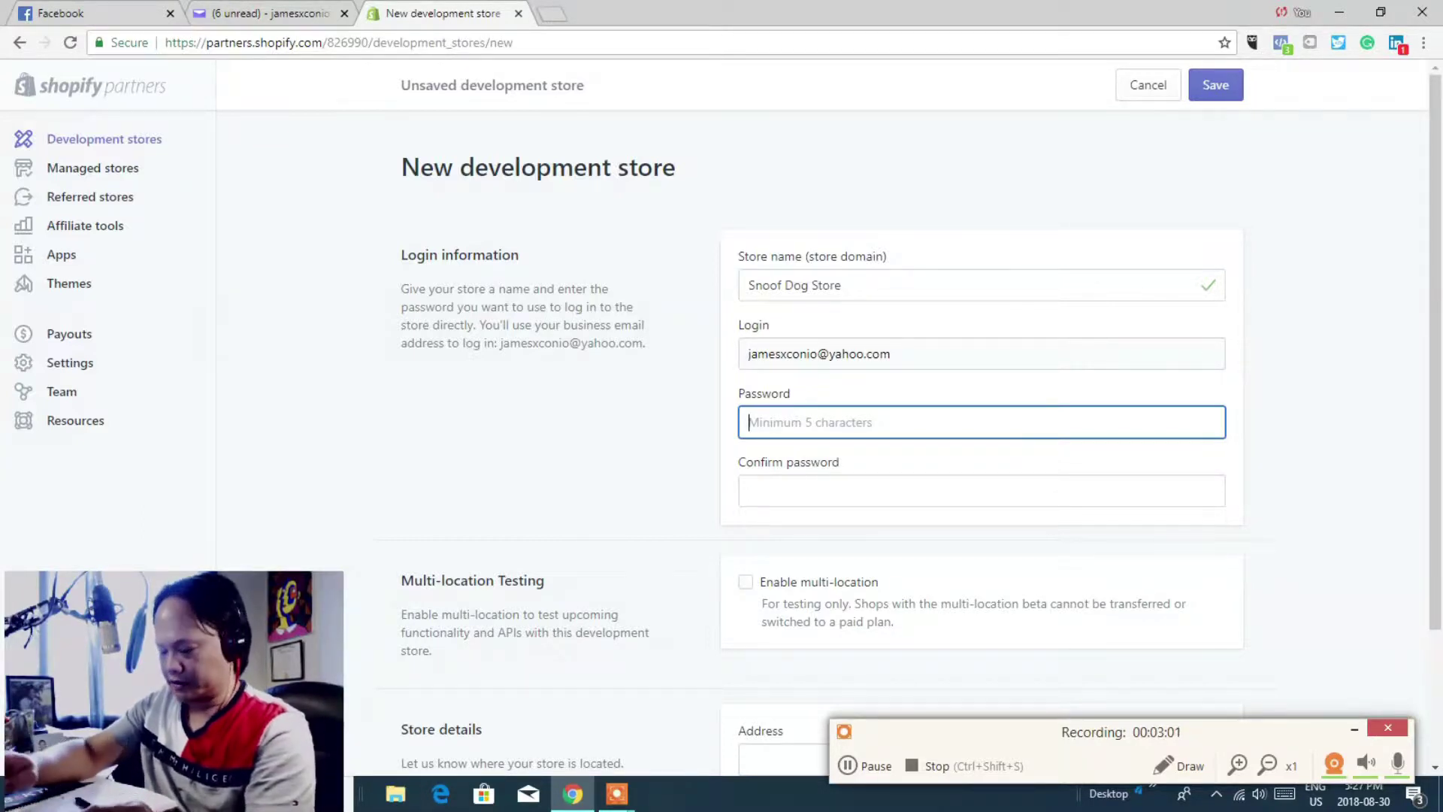
type("*****")
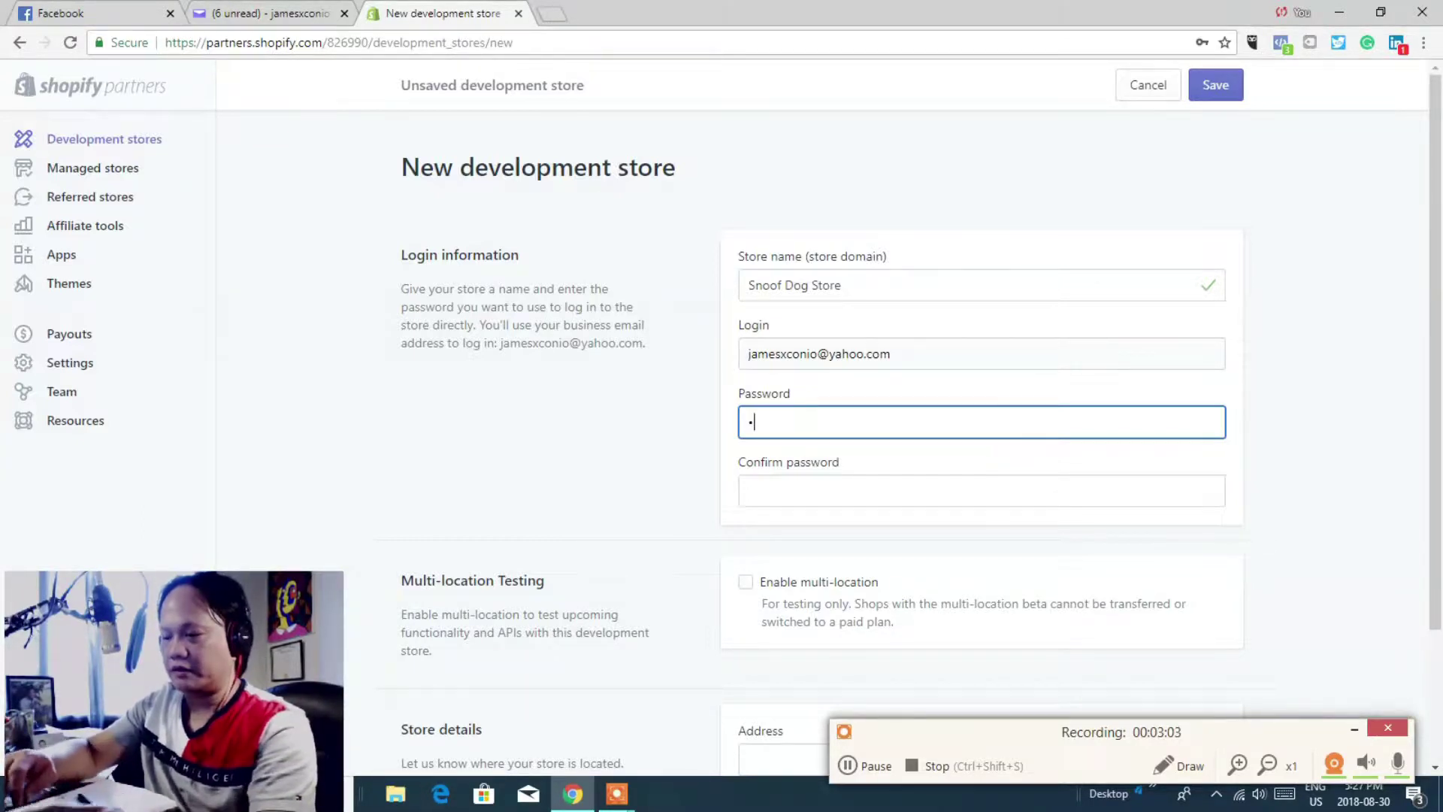
type("****")
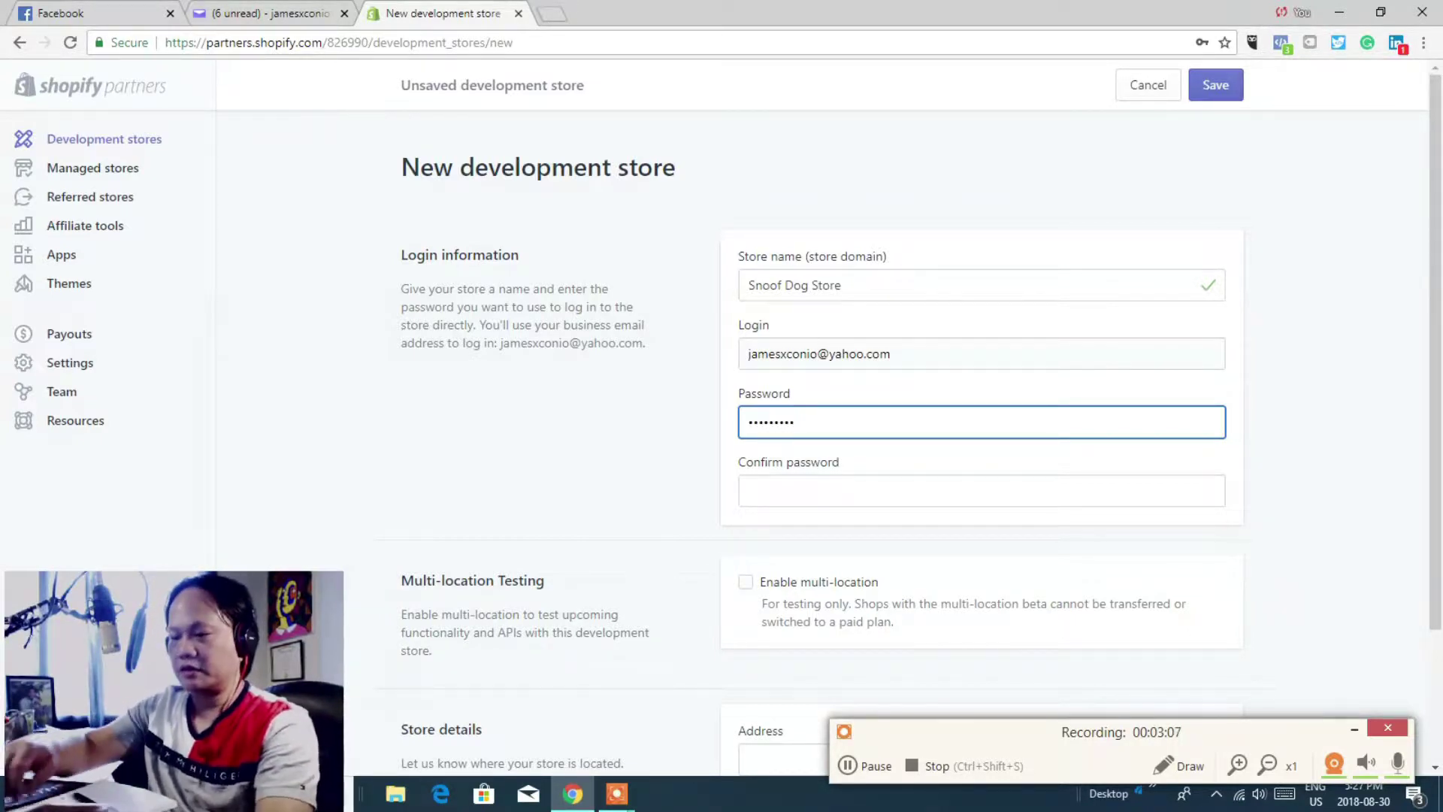
type("****")
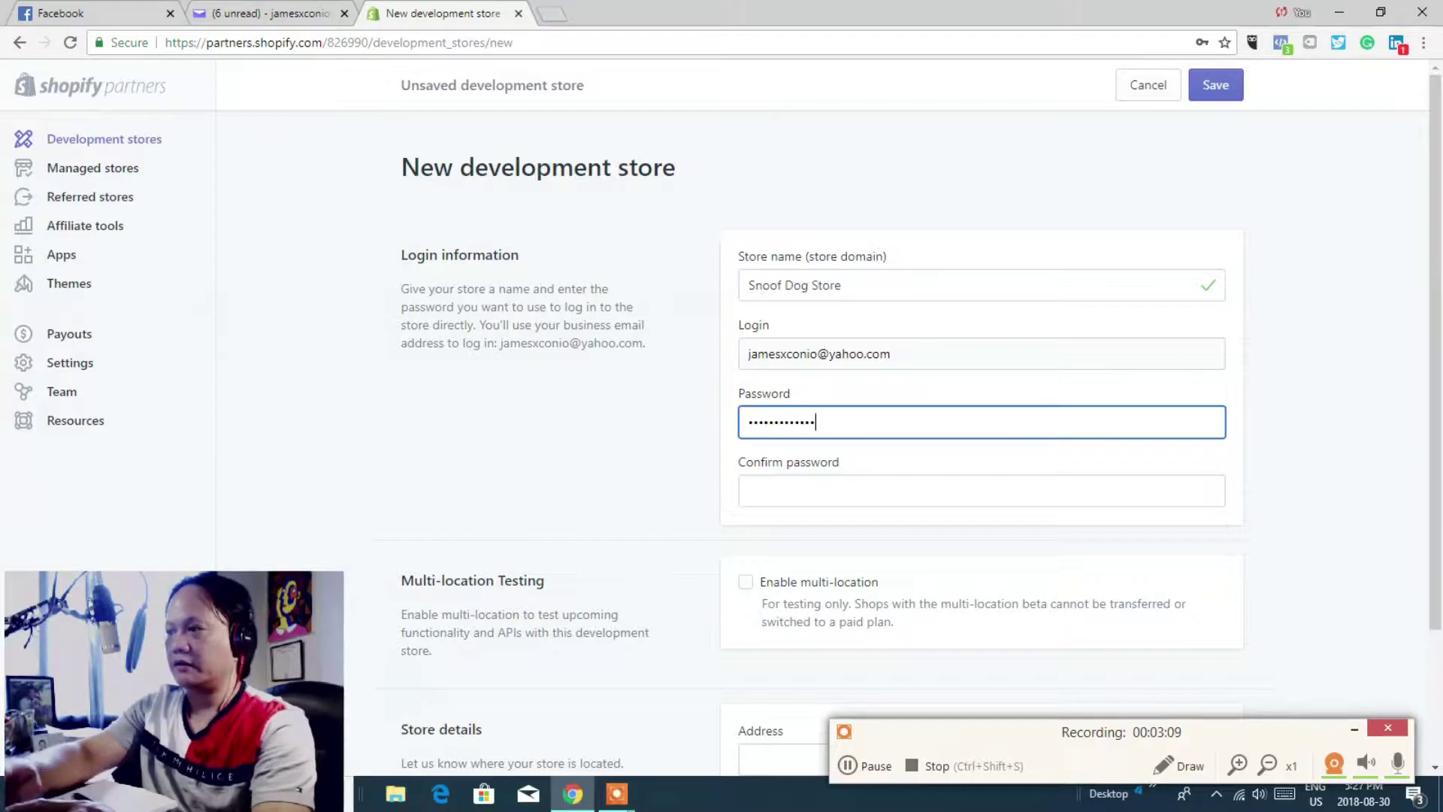
Step: Retype the same password in the Confirm password field
left_click(744, 490)
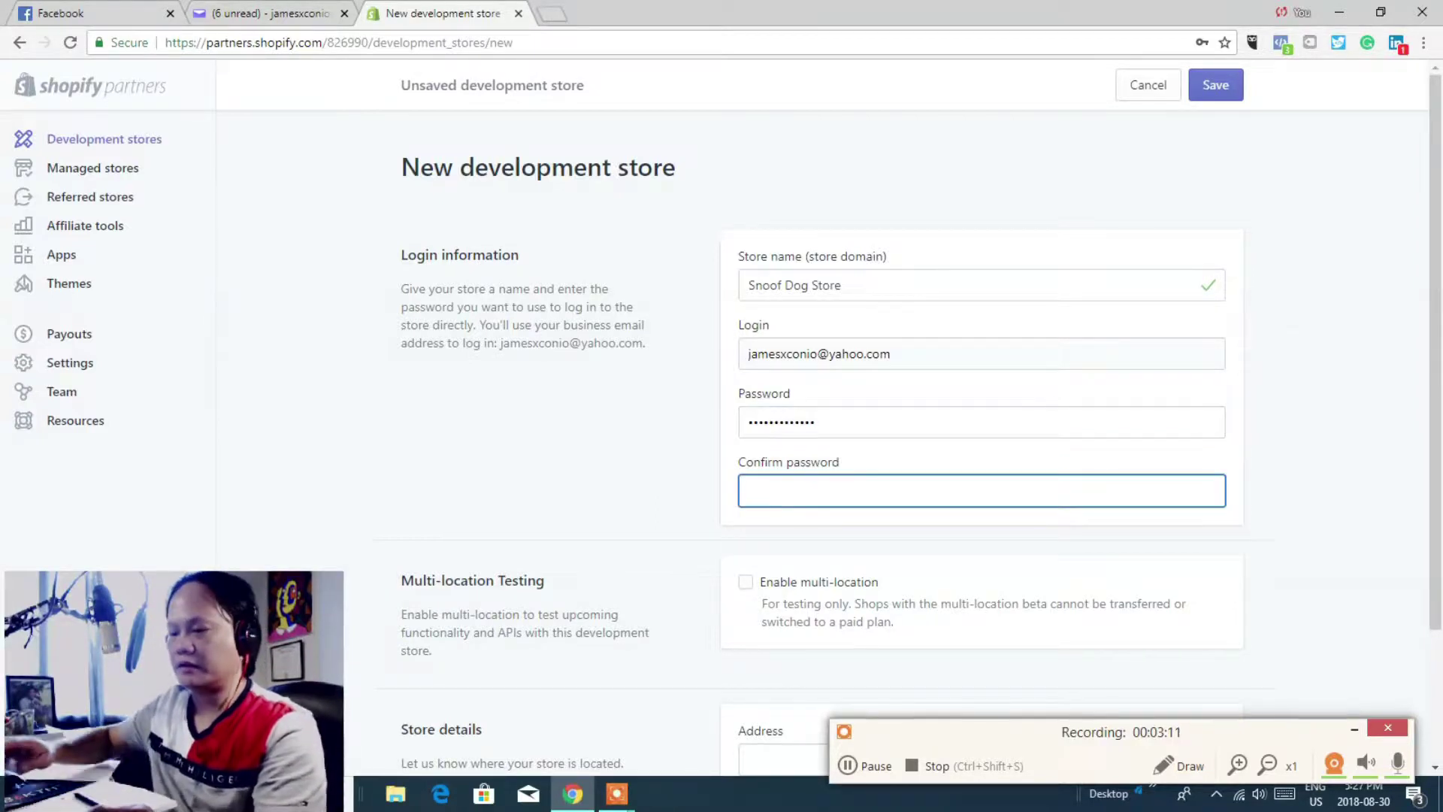
type("*")
key("Tab")
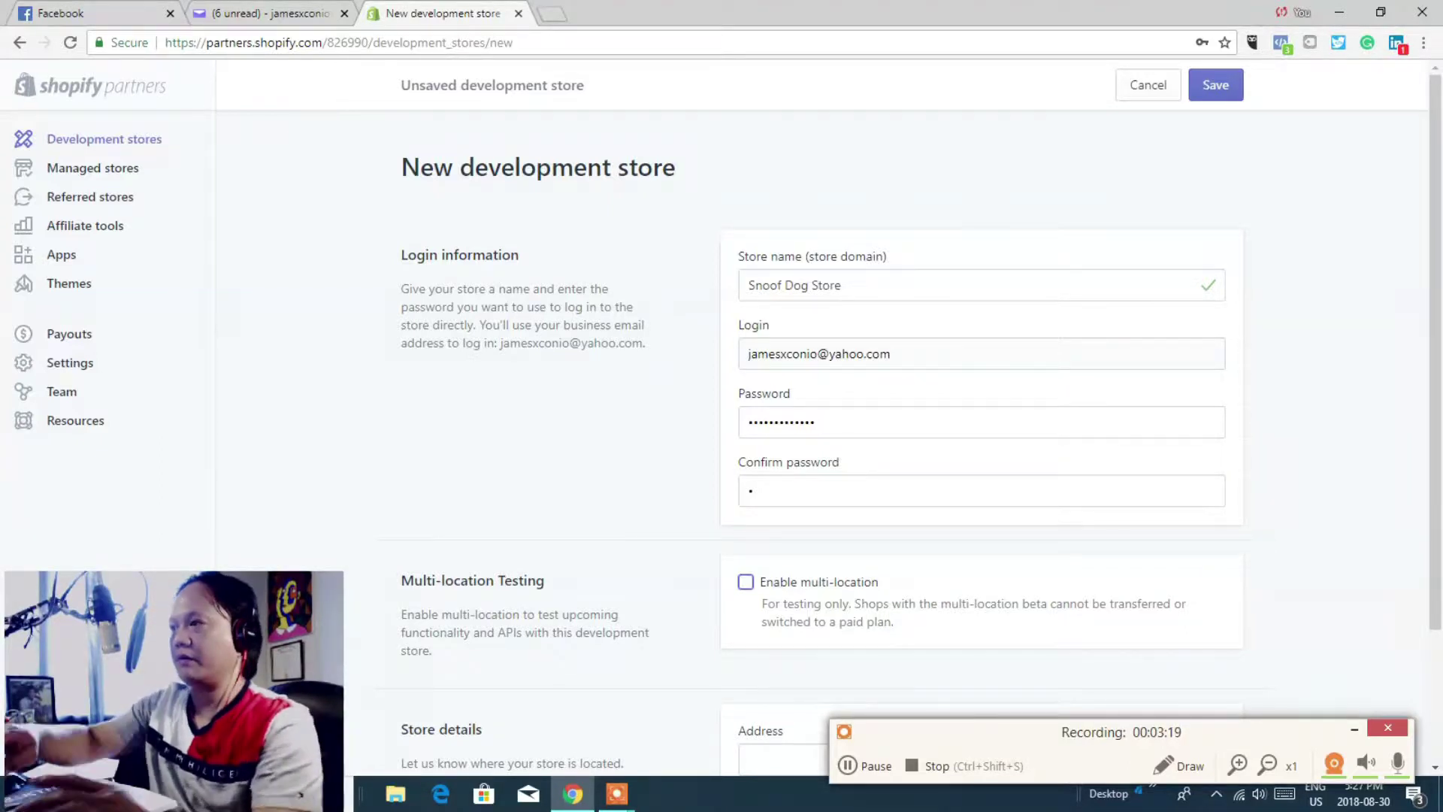
left_click(876, 489)
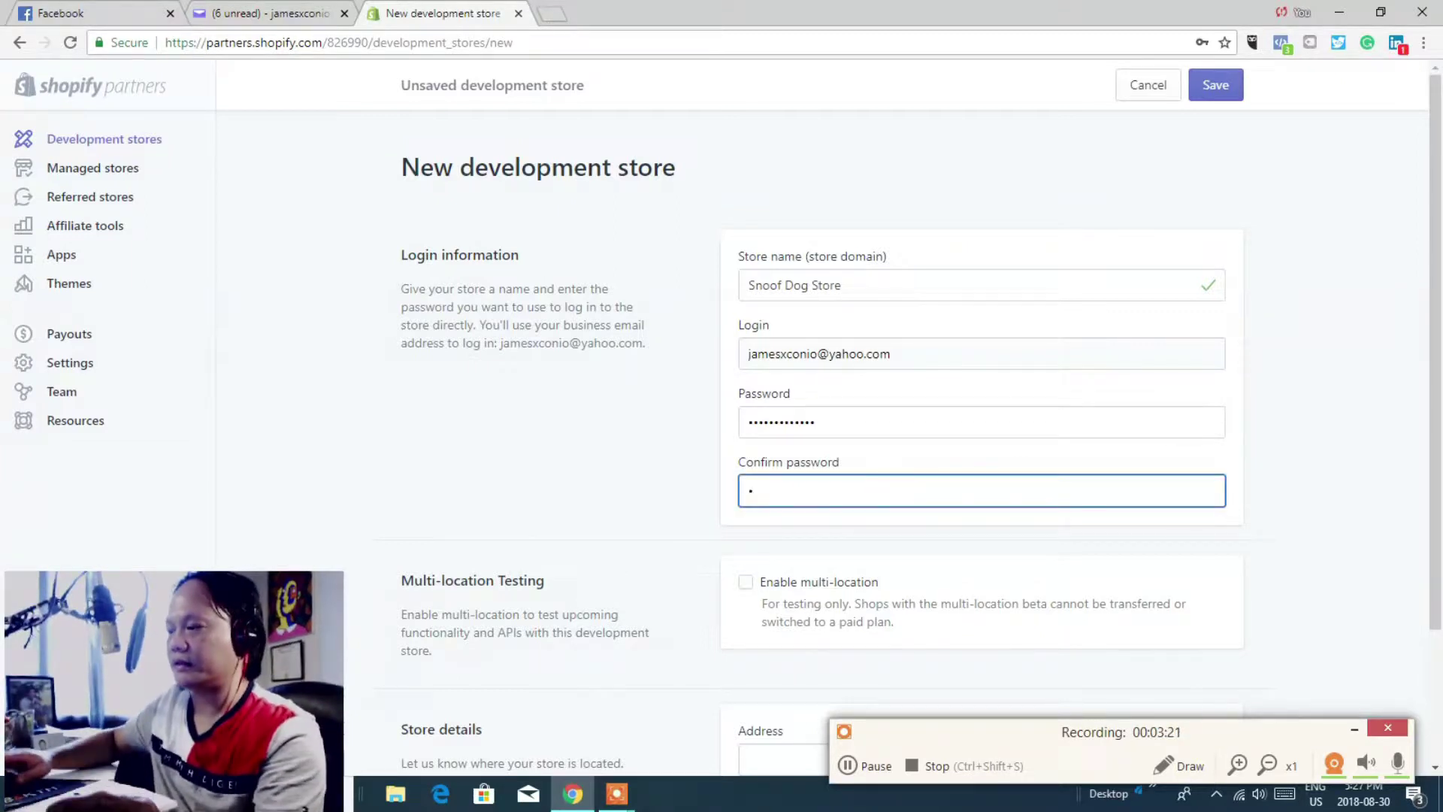
type("*")
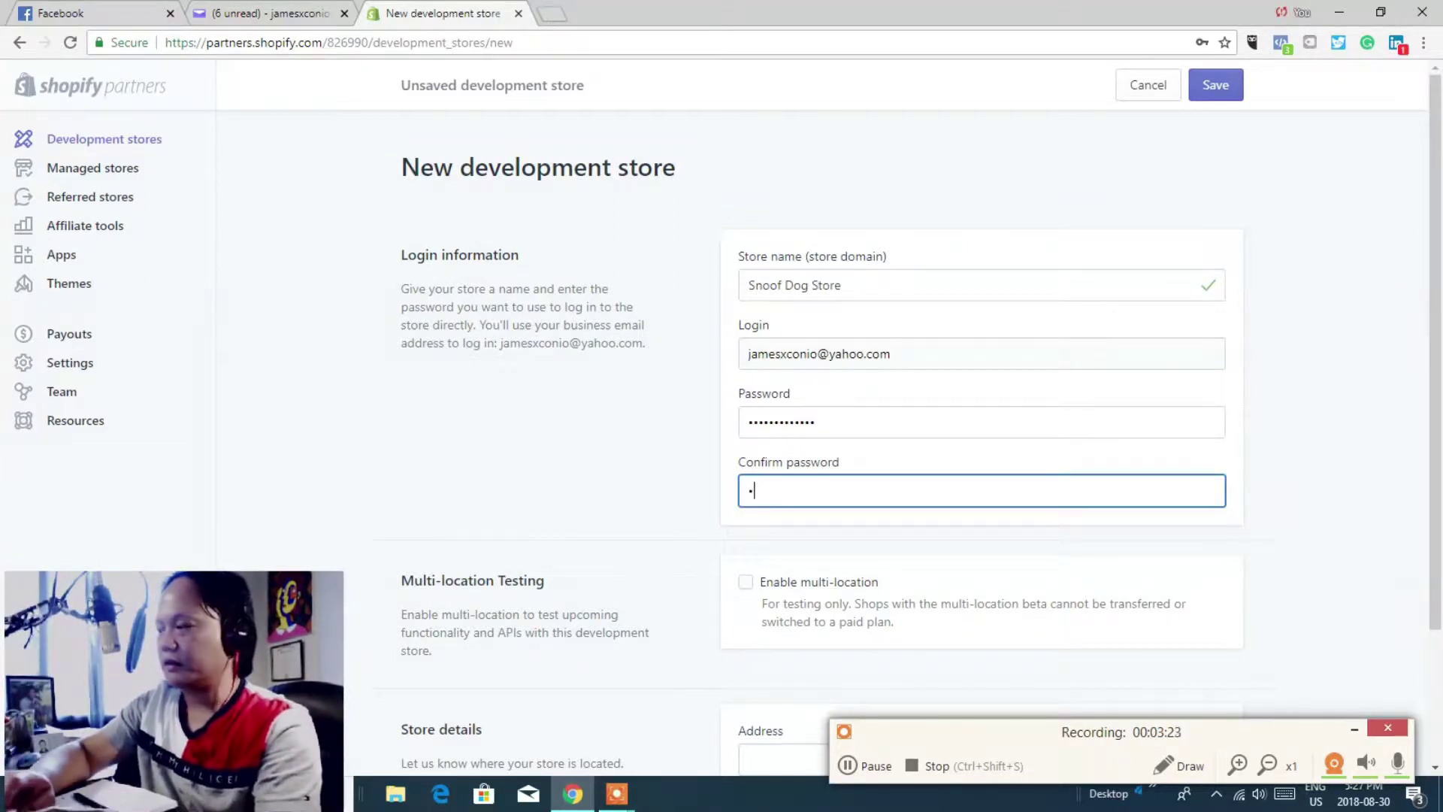
type("****")
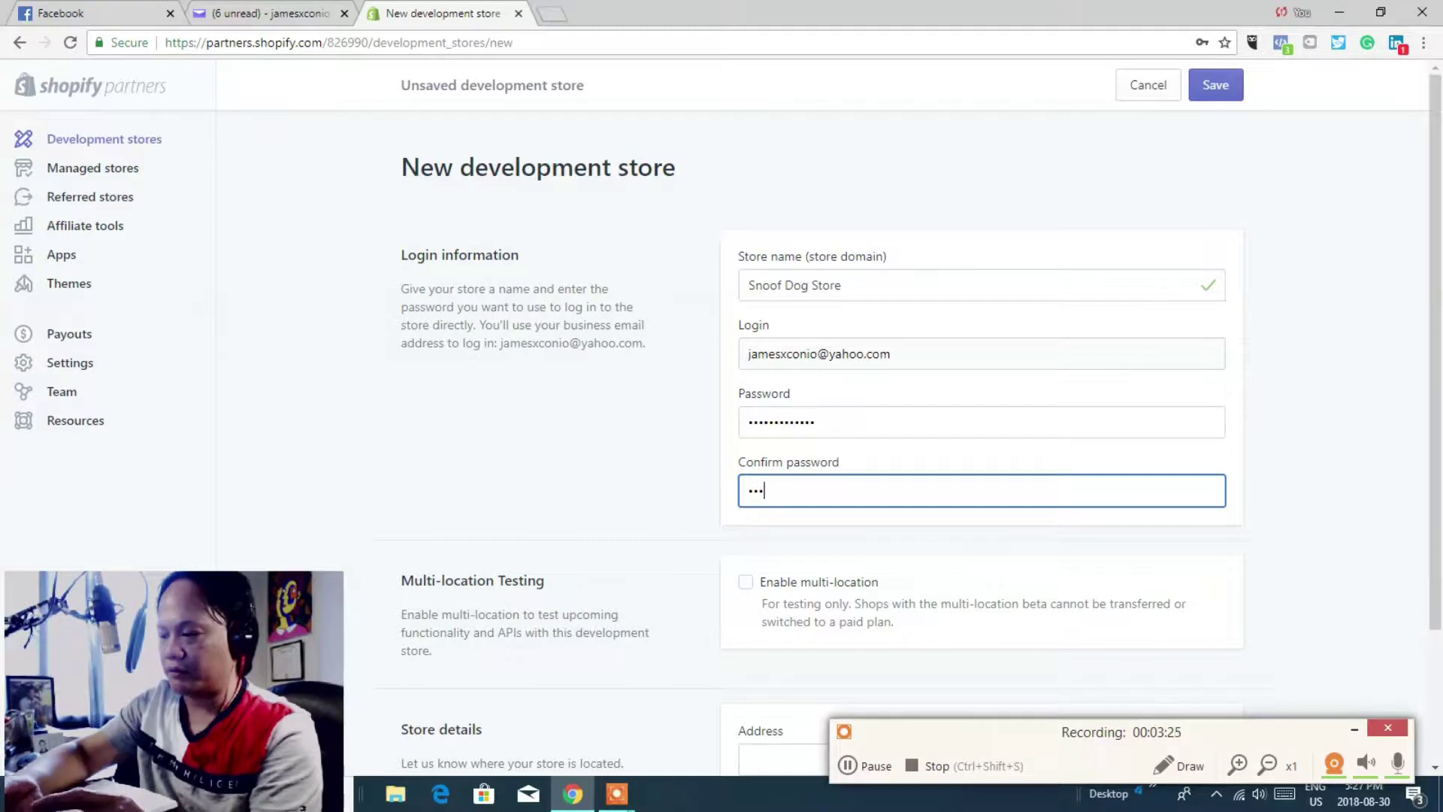
type("*****")
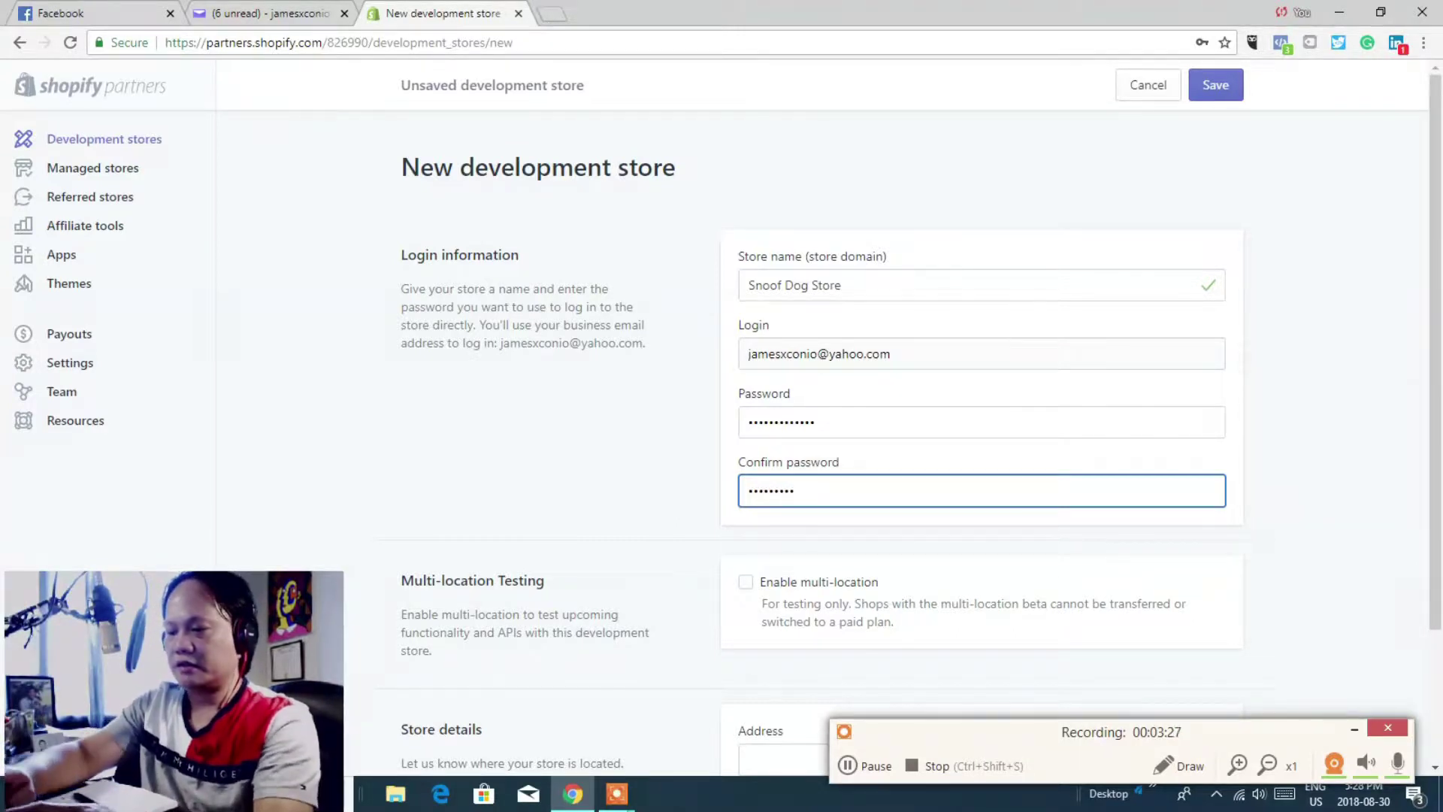
type("***")
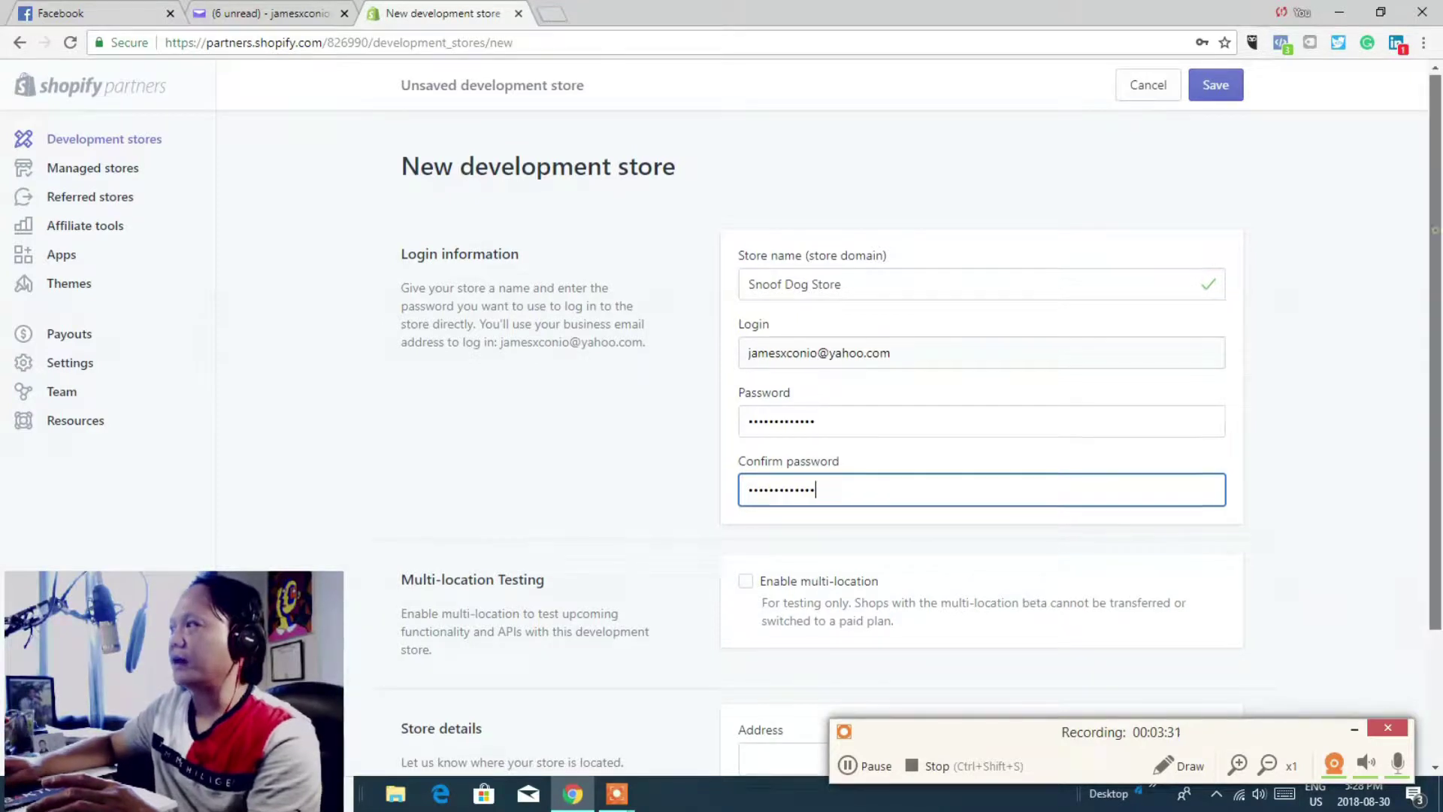
Step: Enter the store's street address and set the city to Calgary
scroll(827, 451, "down", 2)
left_click(860, 589)
type("6317")
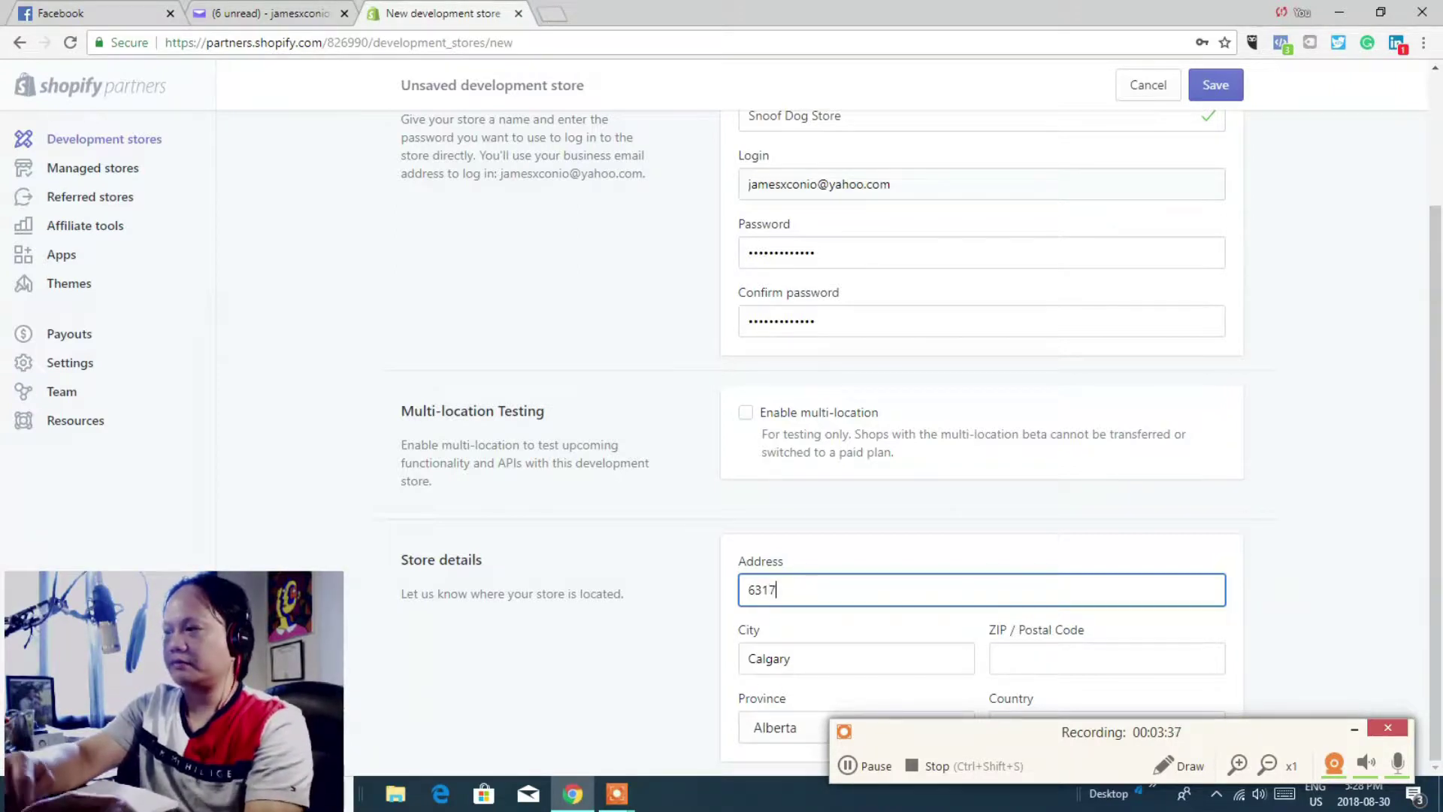
type(" 4")
key("Tab")
type("TH")
key("BackSpace")
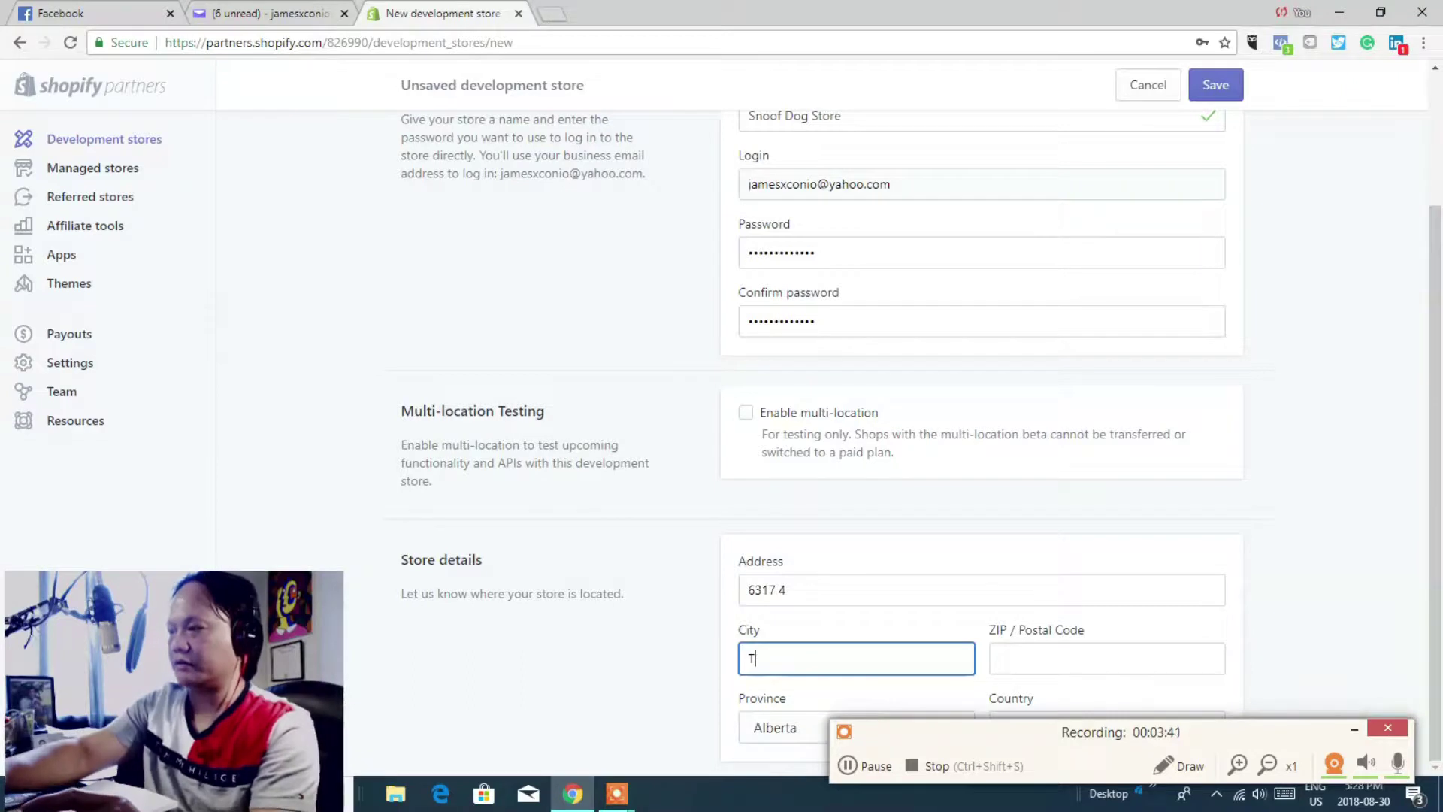
left_click(863, 591)
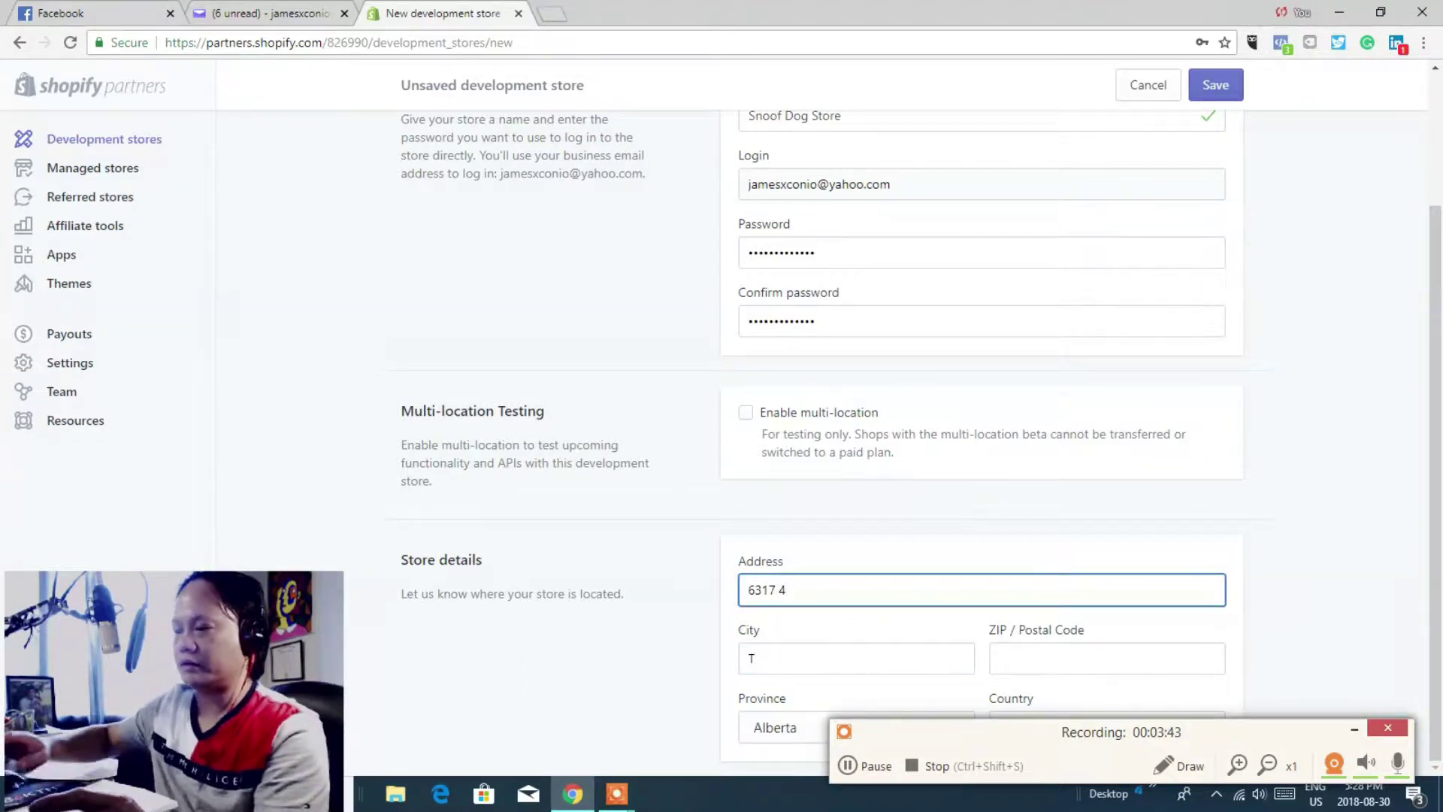
type("th")
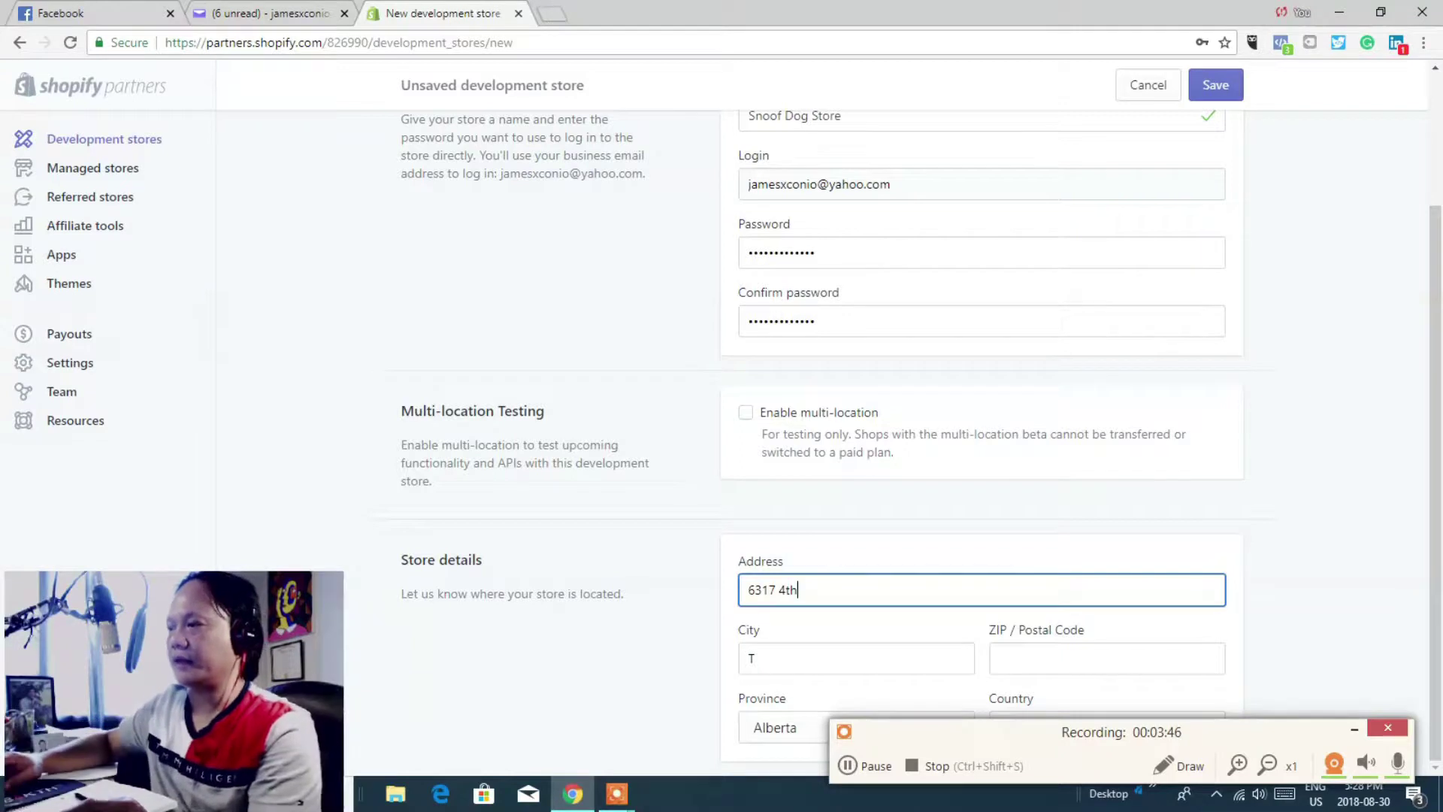
key("Tab")
key("BackSpace")
type("C")
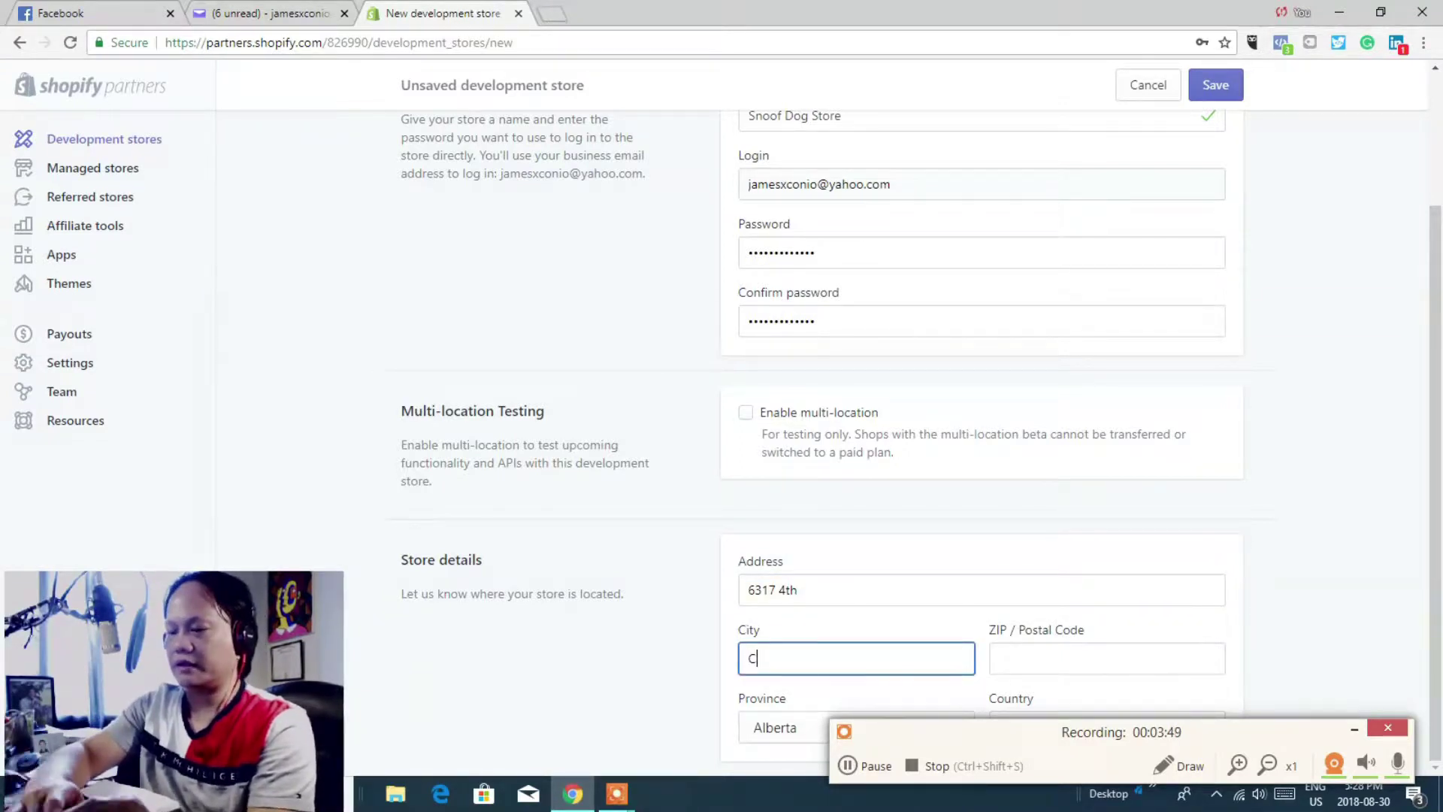
type("algary")
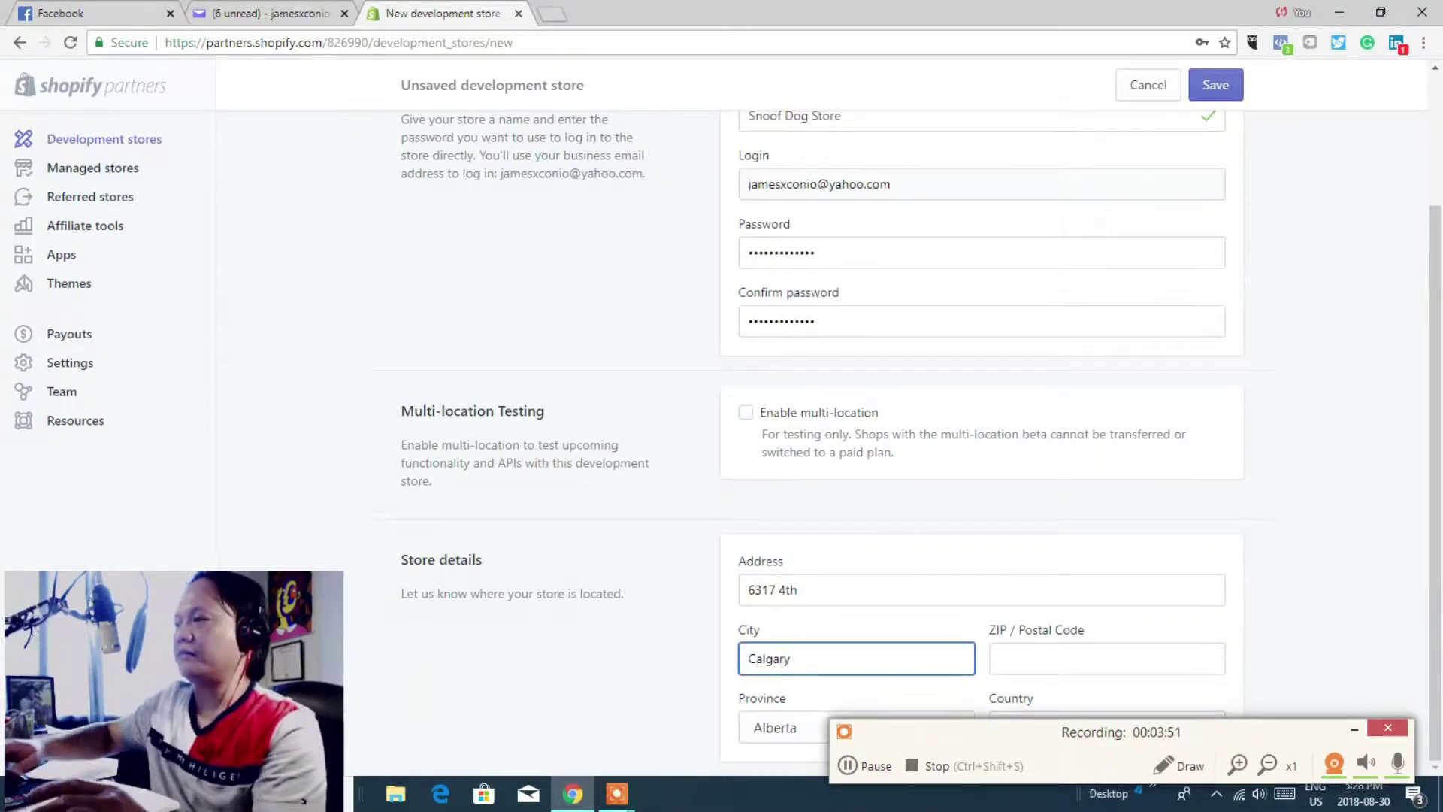
Step: Enter the store's postal code and complete the province and country fields
left_click(1024, 656)
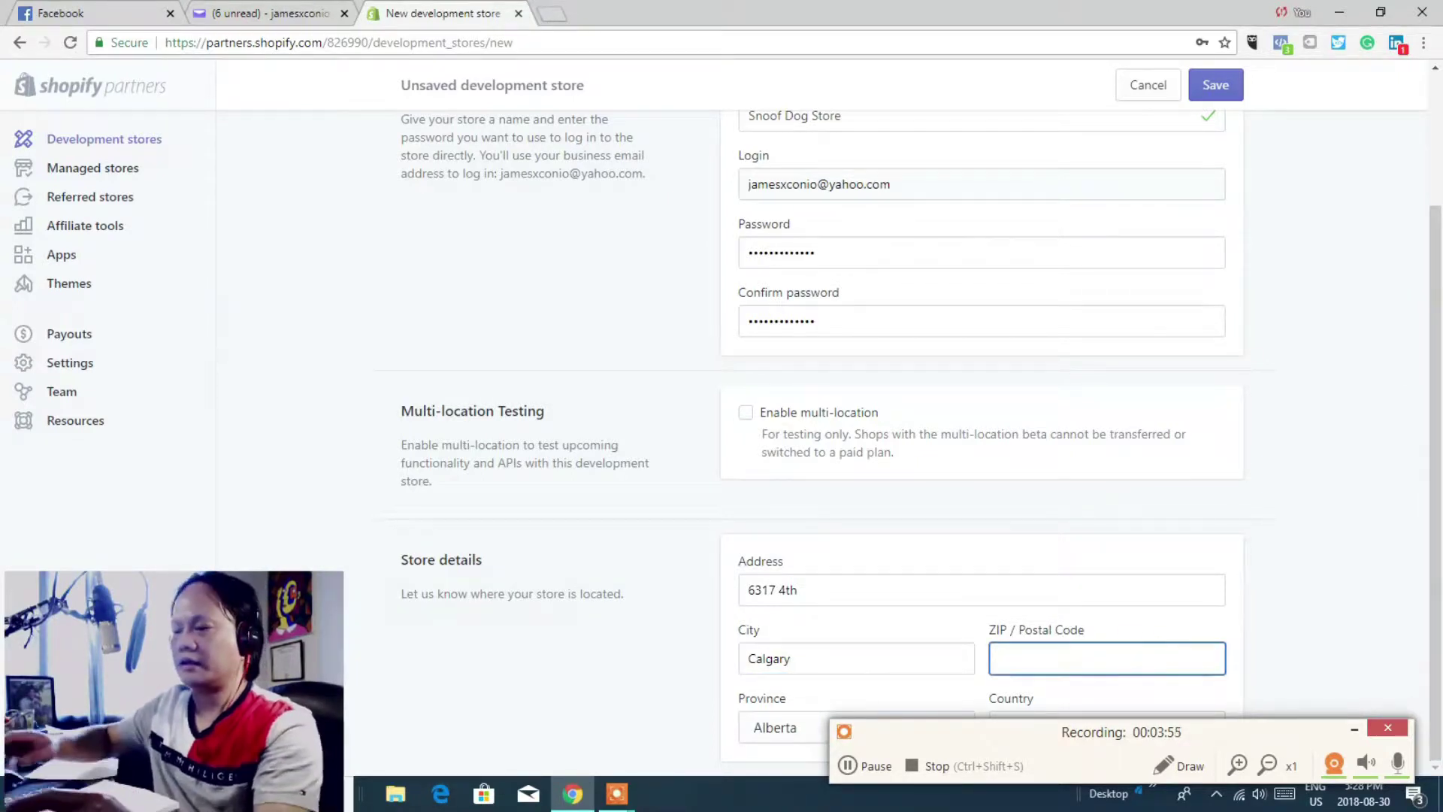
type("T2K1B7")
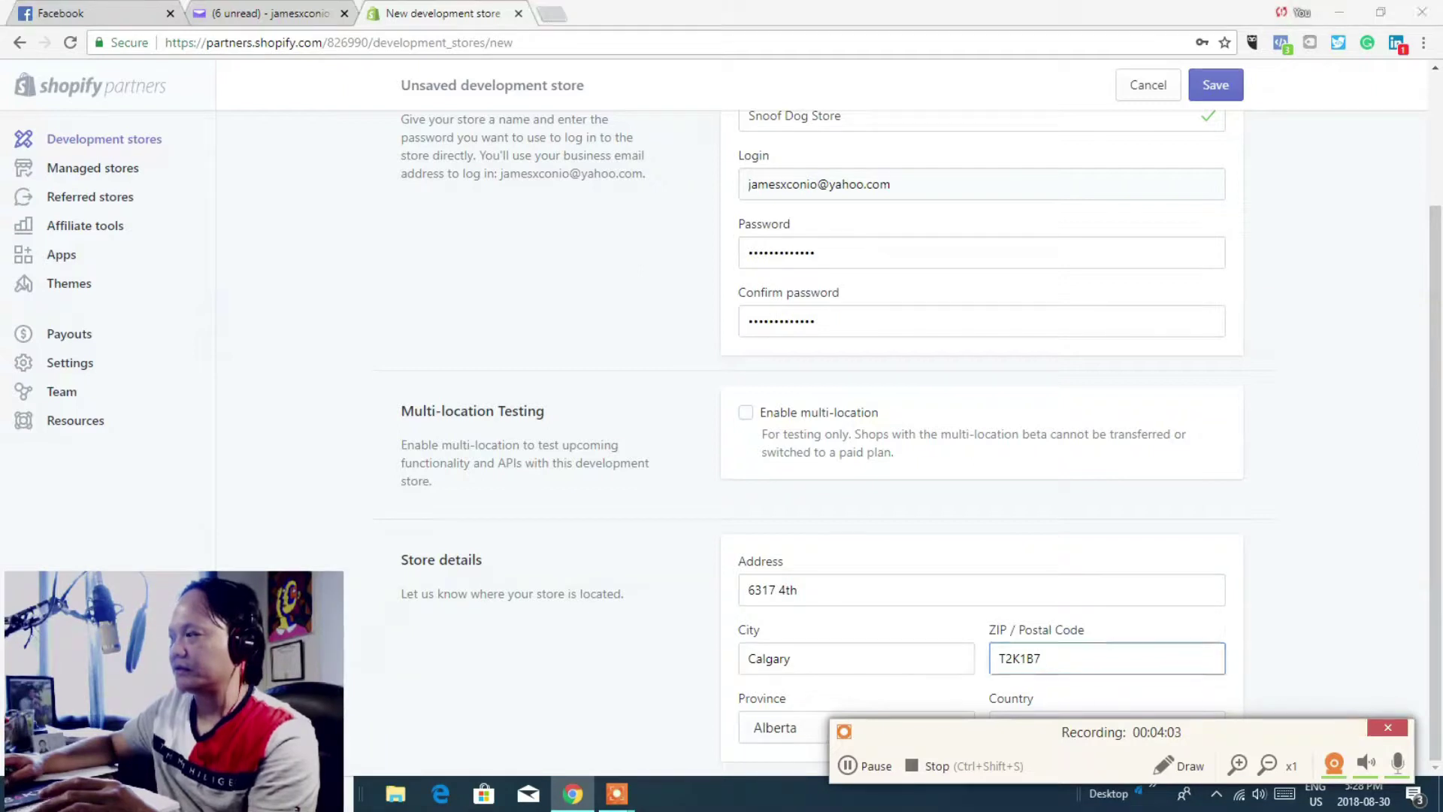
left_click(1354, 728)
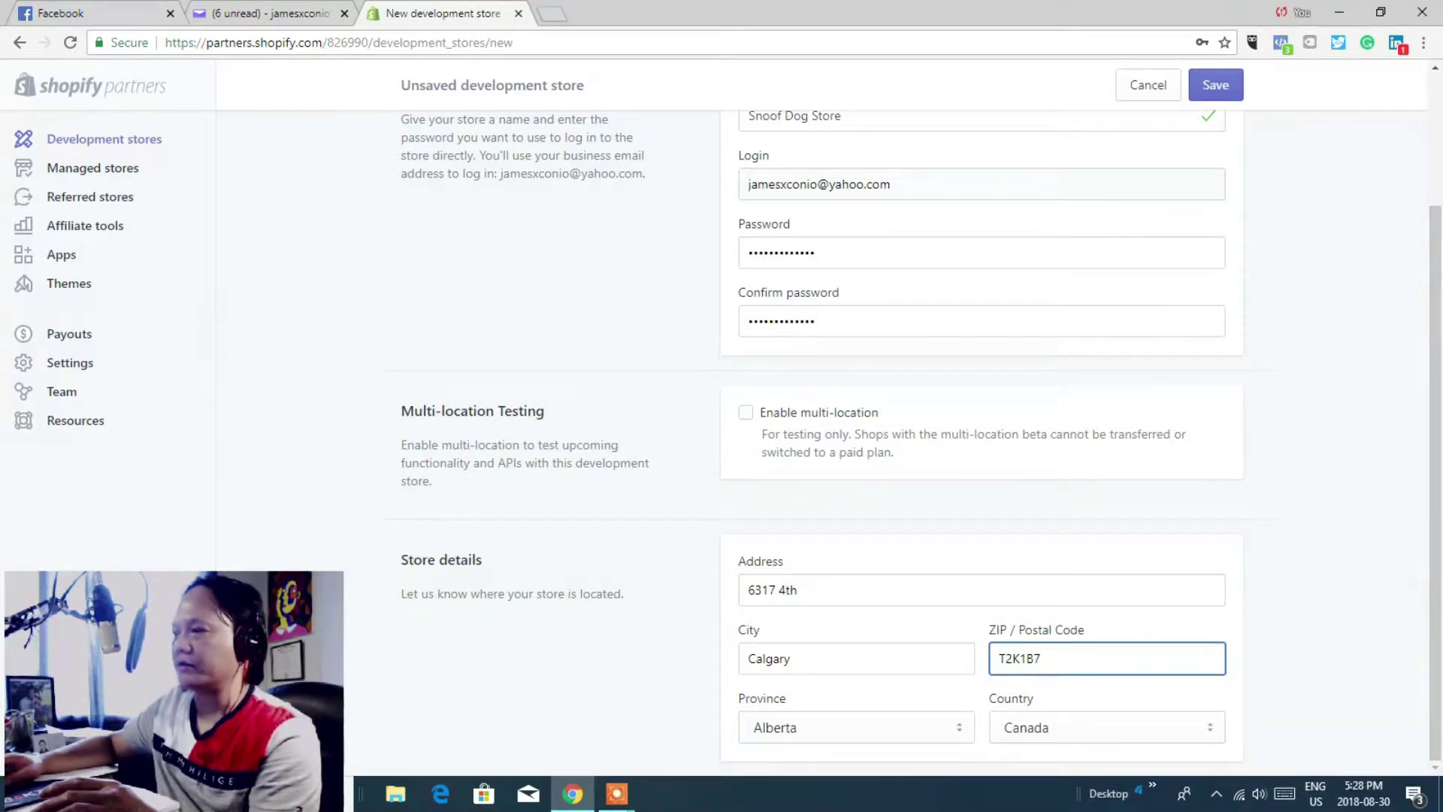
left_click(616, 794)
left_click(671, 739)
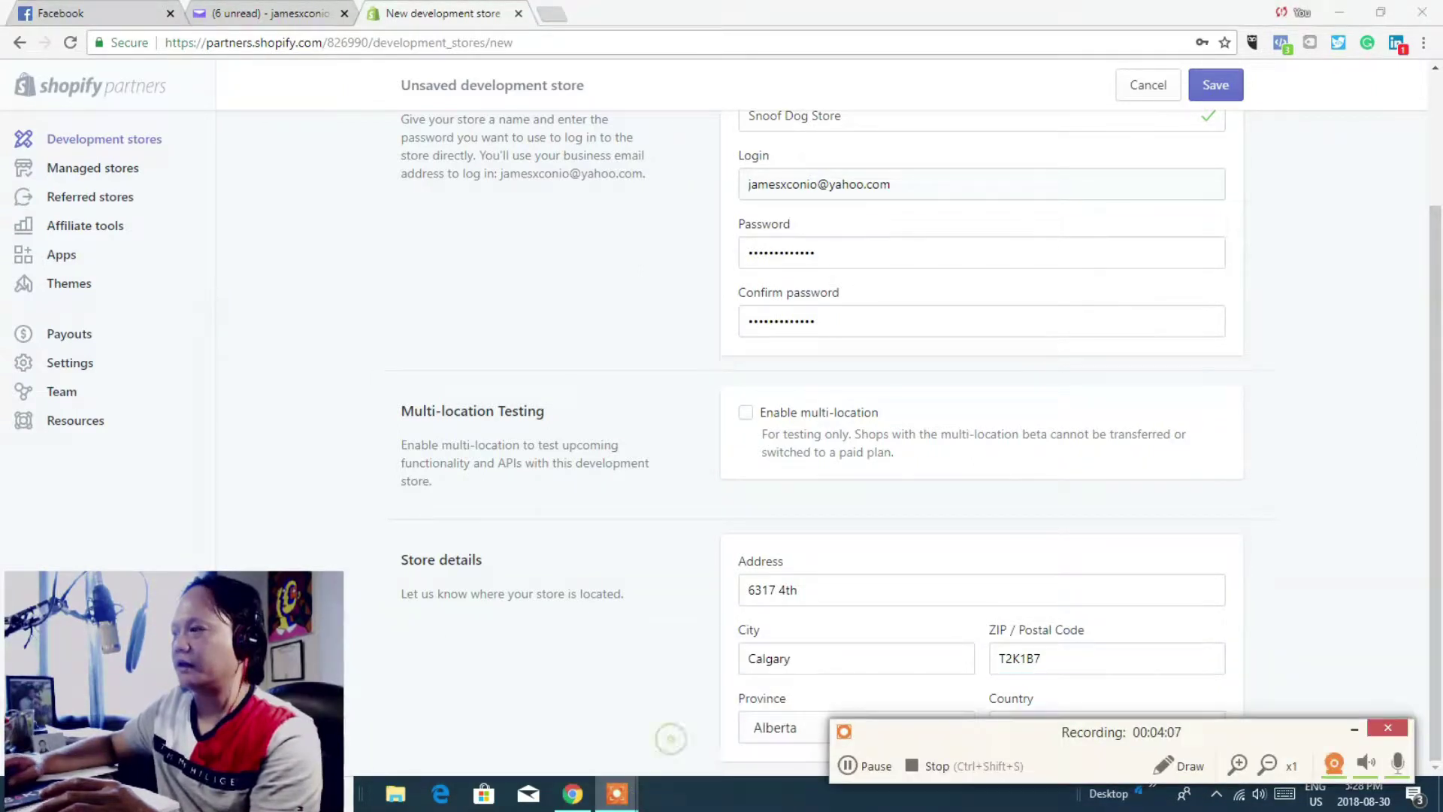
left_click(1397, 486)
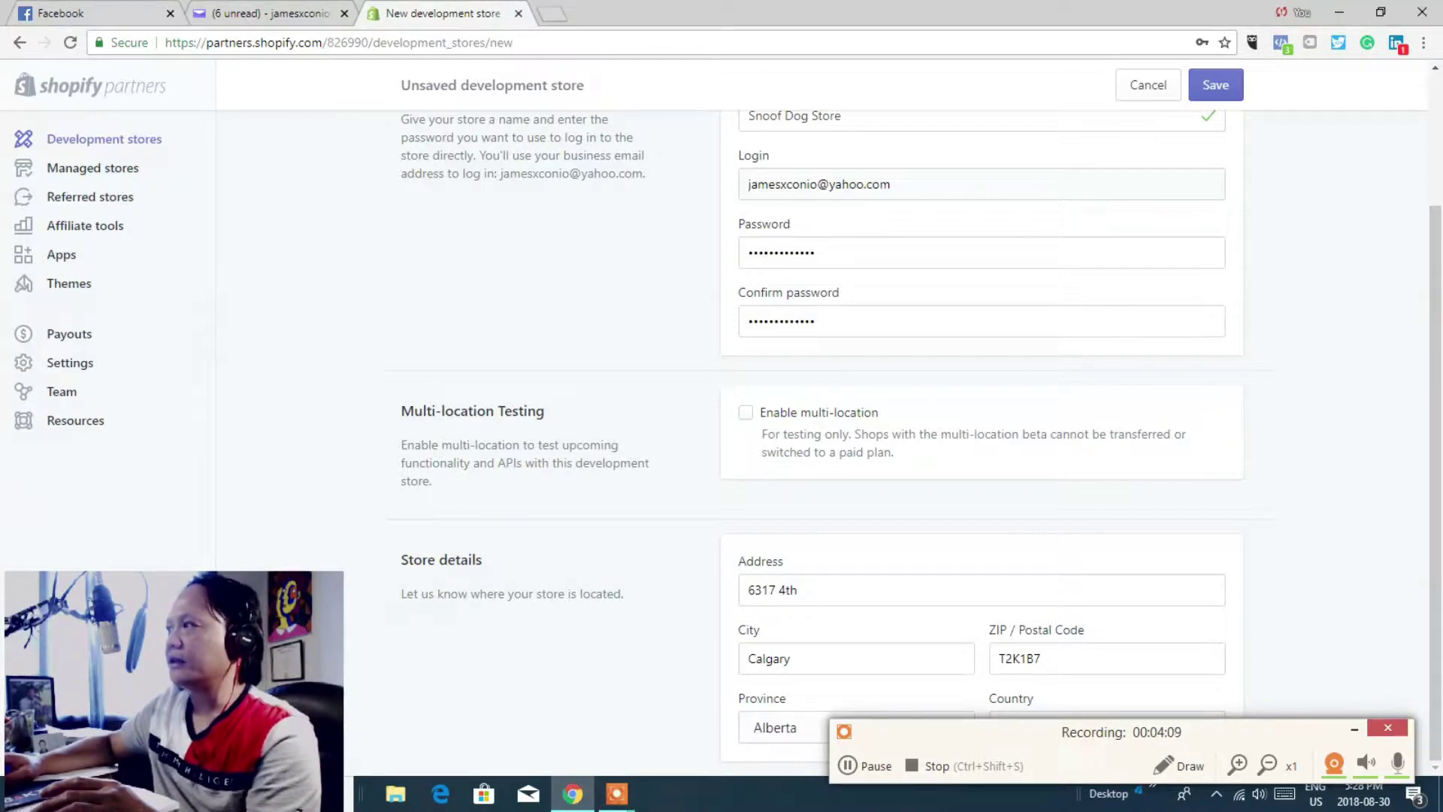
Step: Save the new store and decline Chrome's offer to save the password
scroll(977, 421, "up", 3)
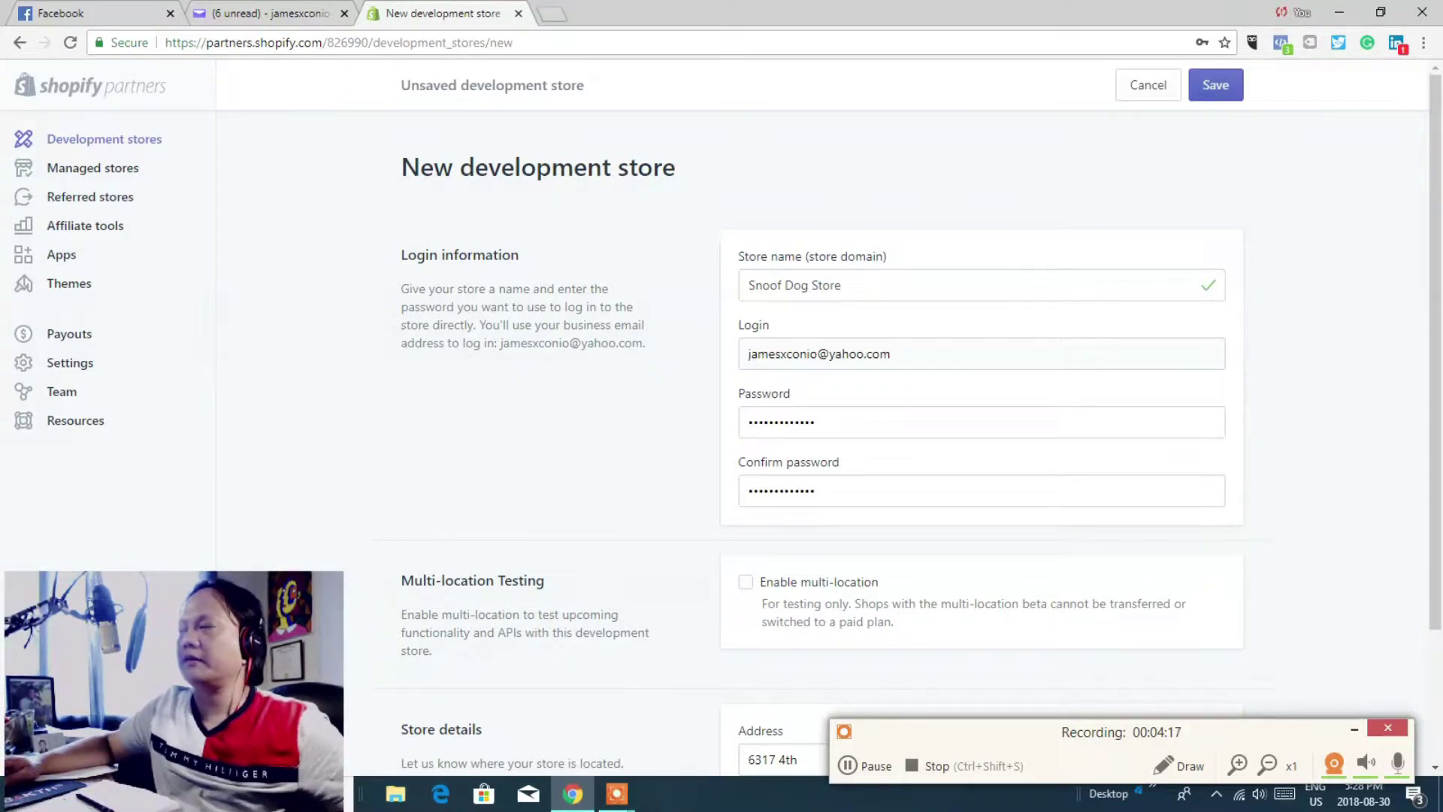
key("Return")
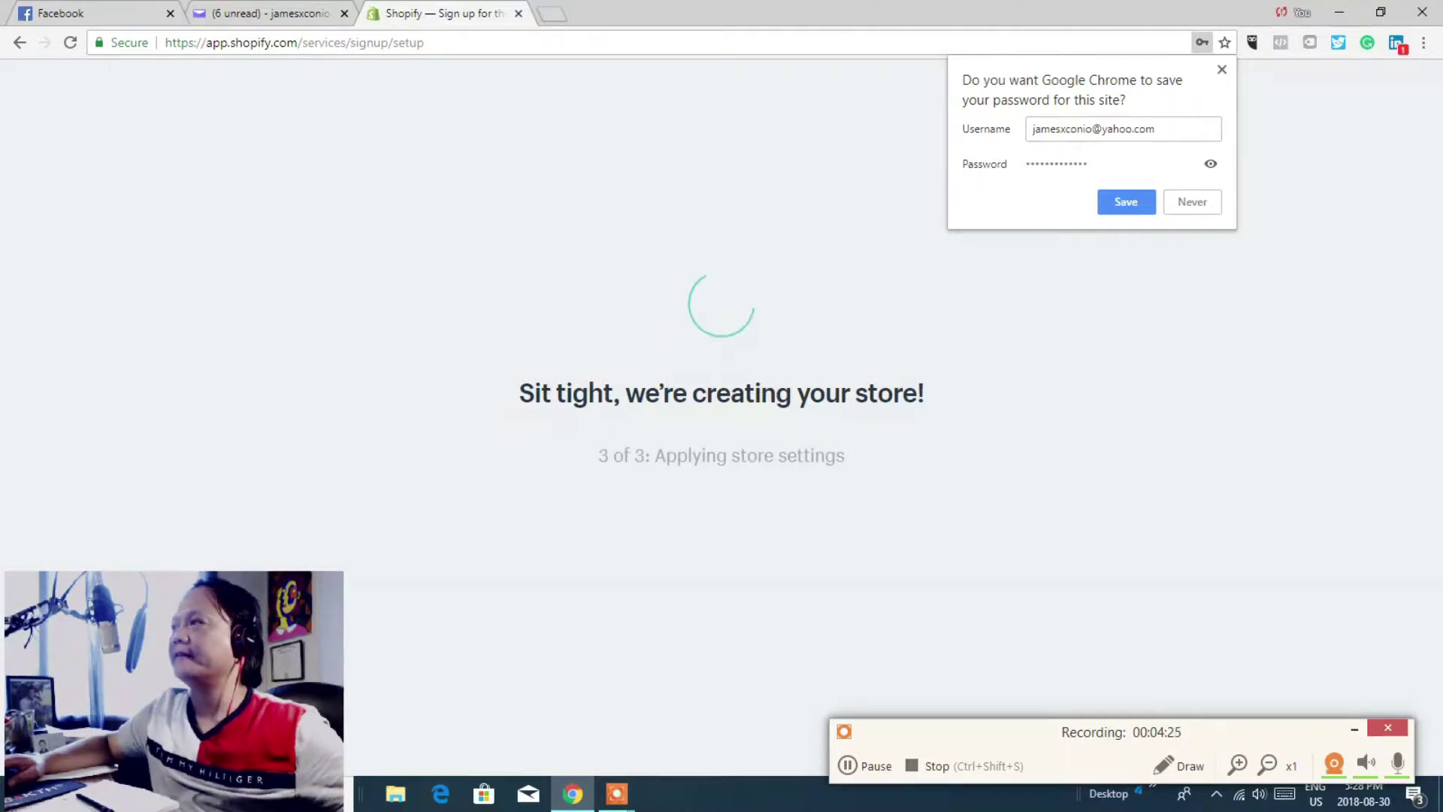
left_click(1194, 201)
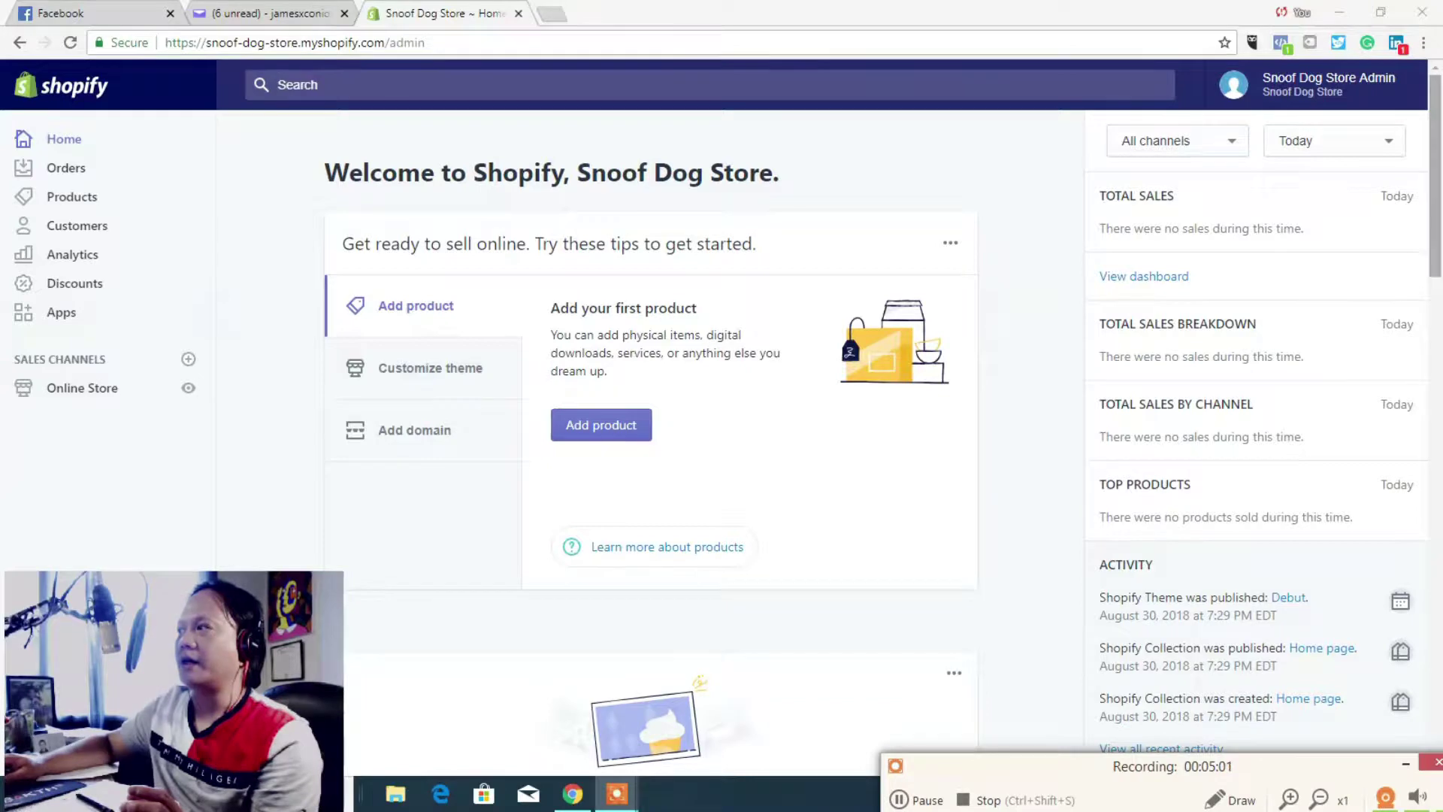
Step: Scroll the admin Home page to the Find photos and payments cards
scroll(650, 421, "down", 5)
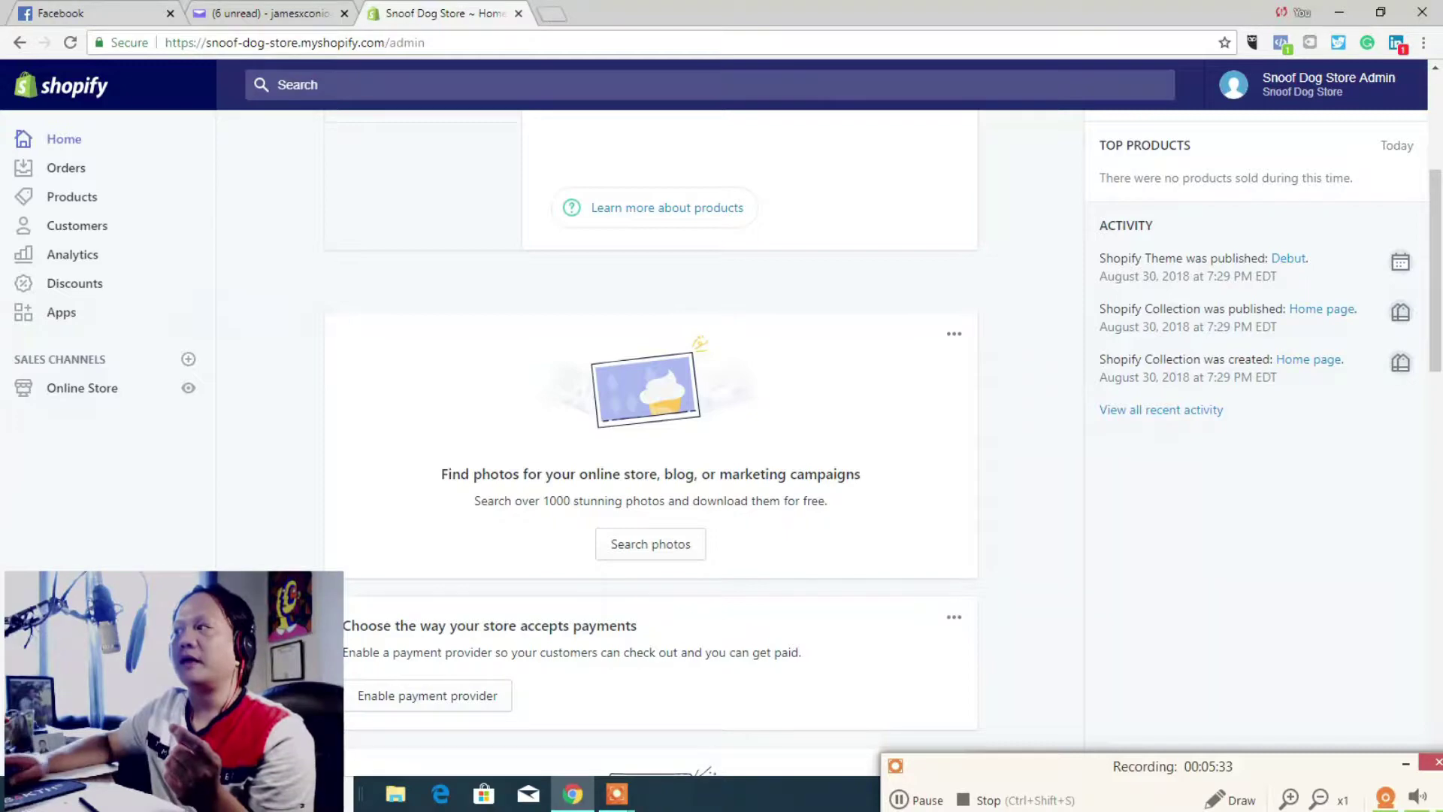
scroll(651, 421, "up", 4)
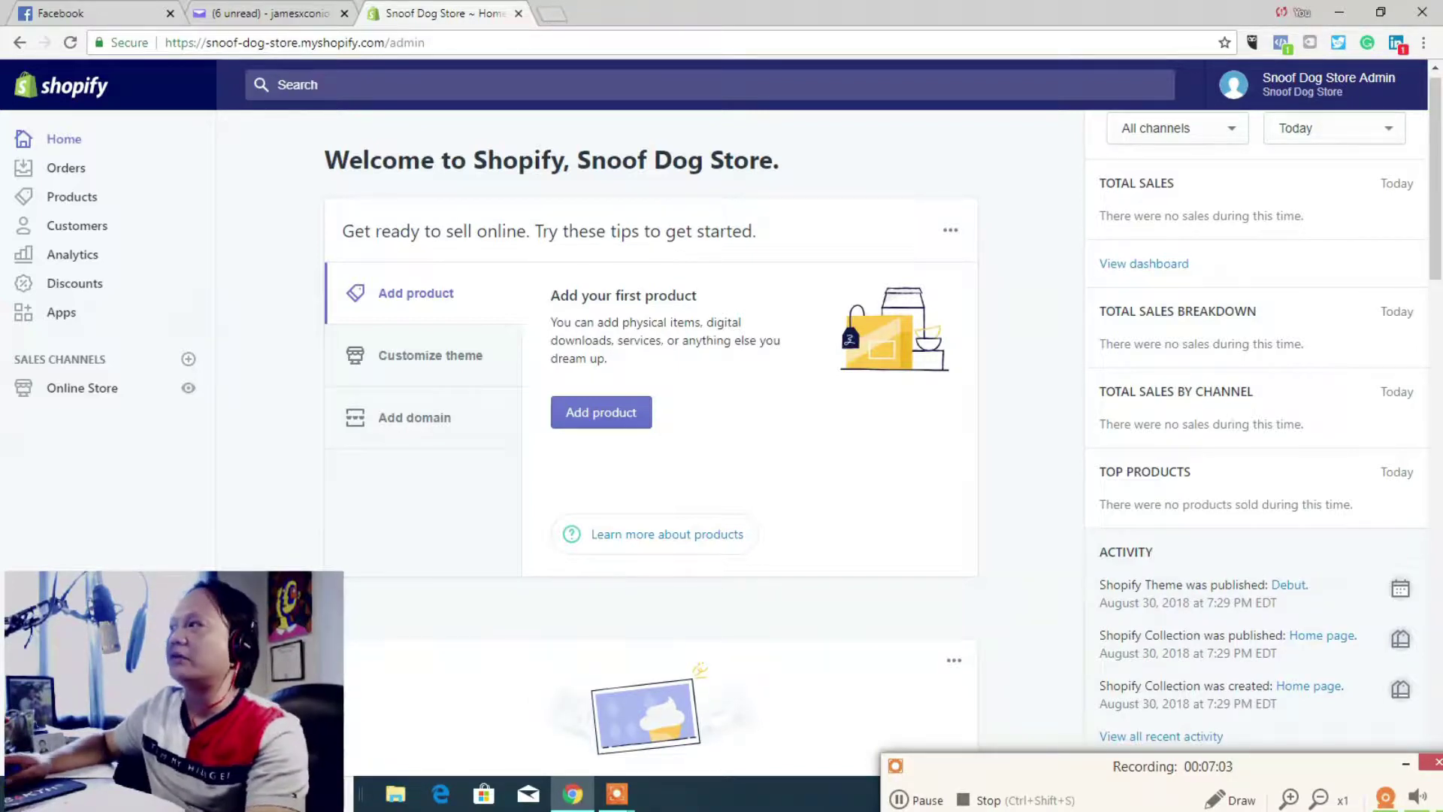
Step: Open the store's Orders page, which has no orders yet
mouse_move(1436, 178)
left_mouse_down()
mouse_move(1435, 442)
mouse_move(1436, 176)
left_mouse_up()
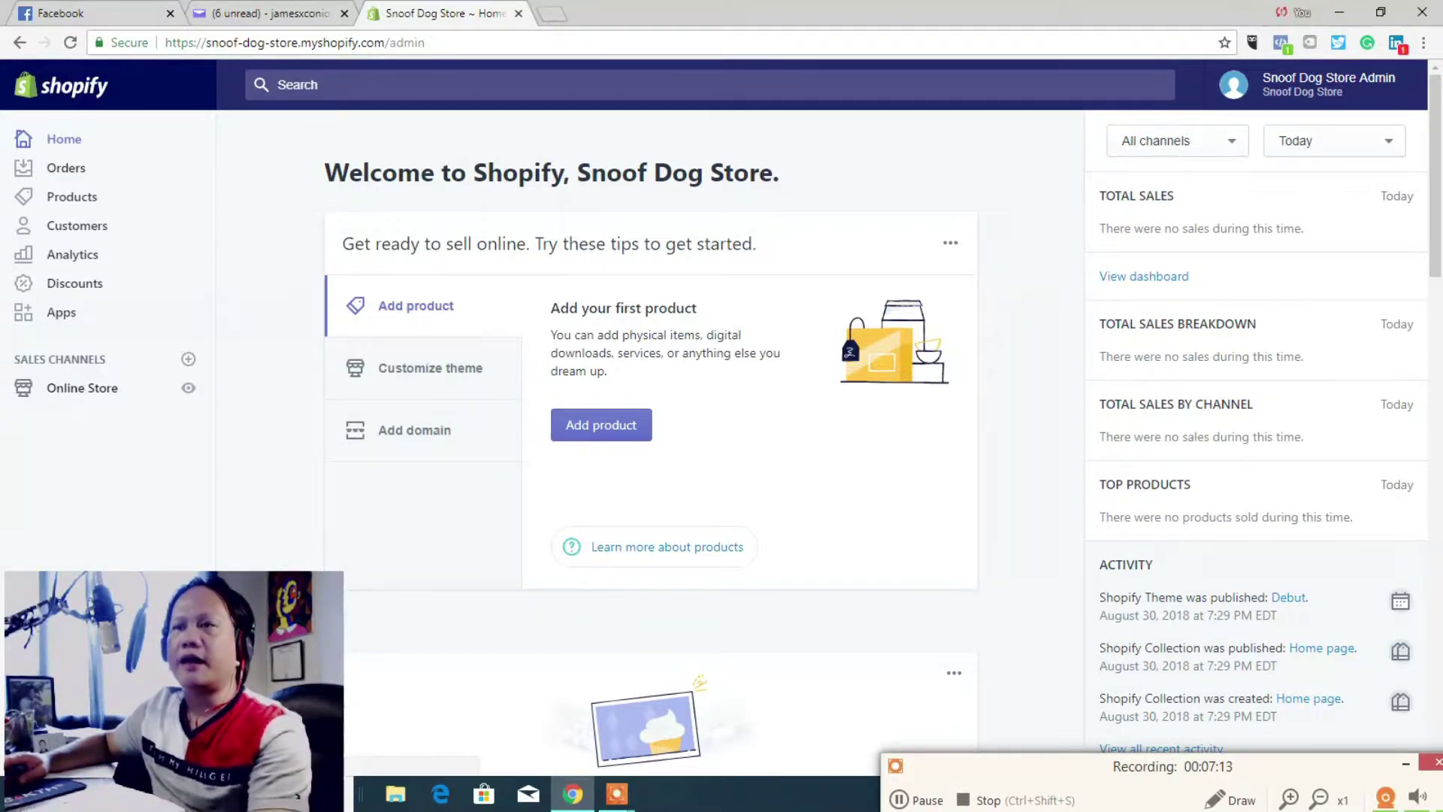
left_click(77, 169)
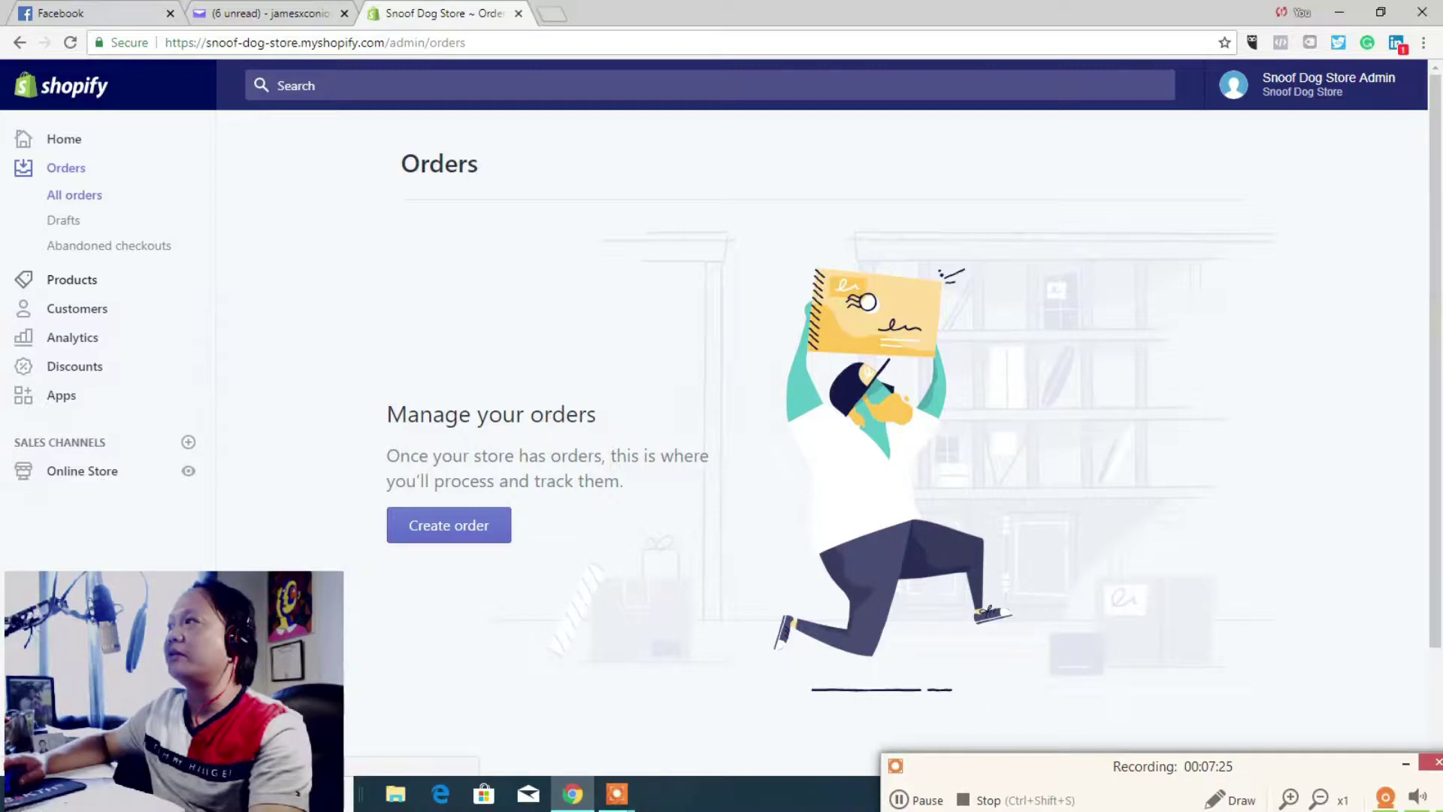
Step: Go to Products and open its Transfers page for supplier inventory
left_click(71, 279)
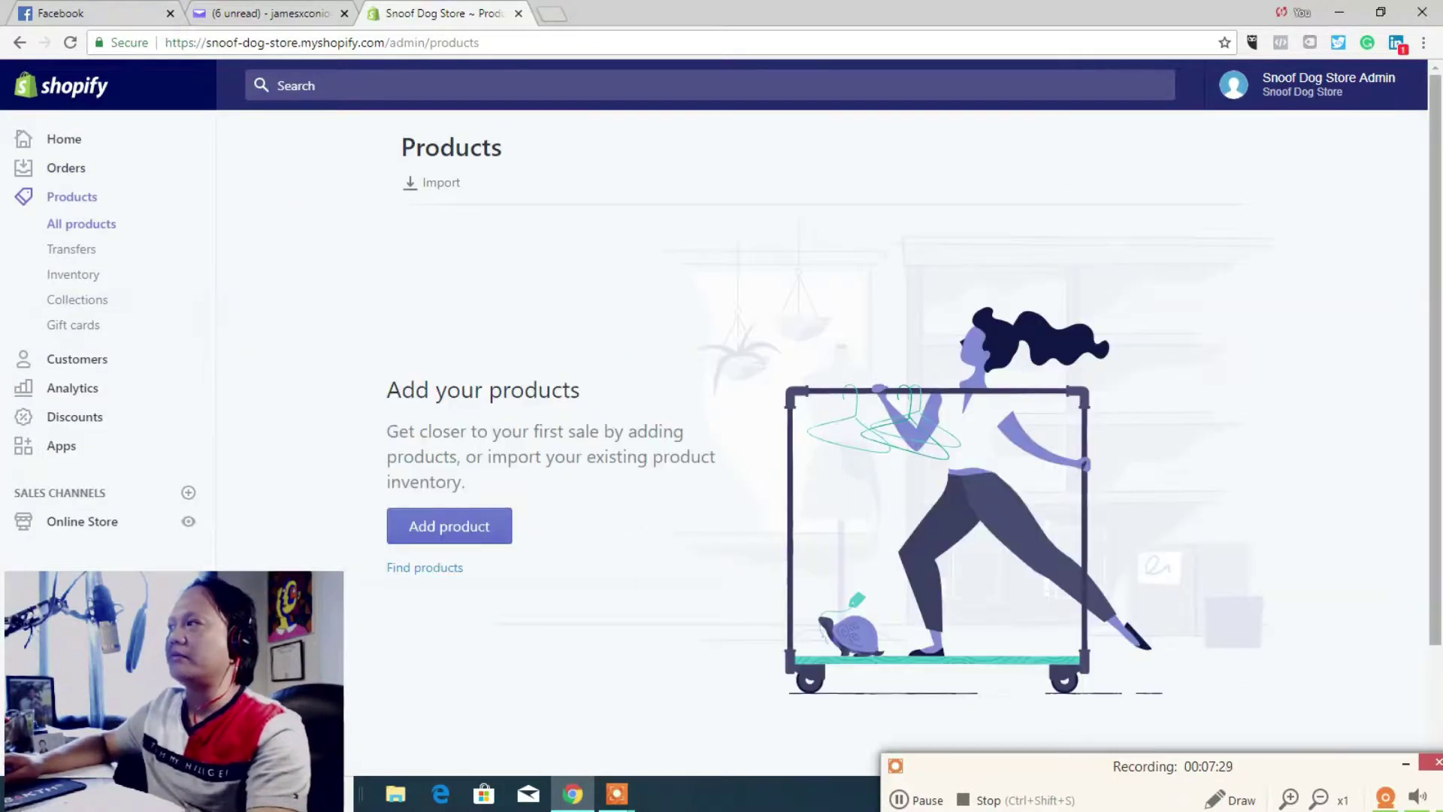
scroll(827, 376, "down", 2)
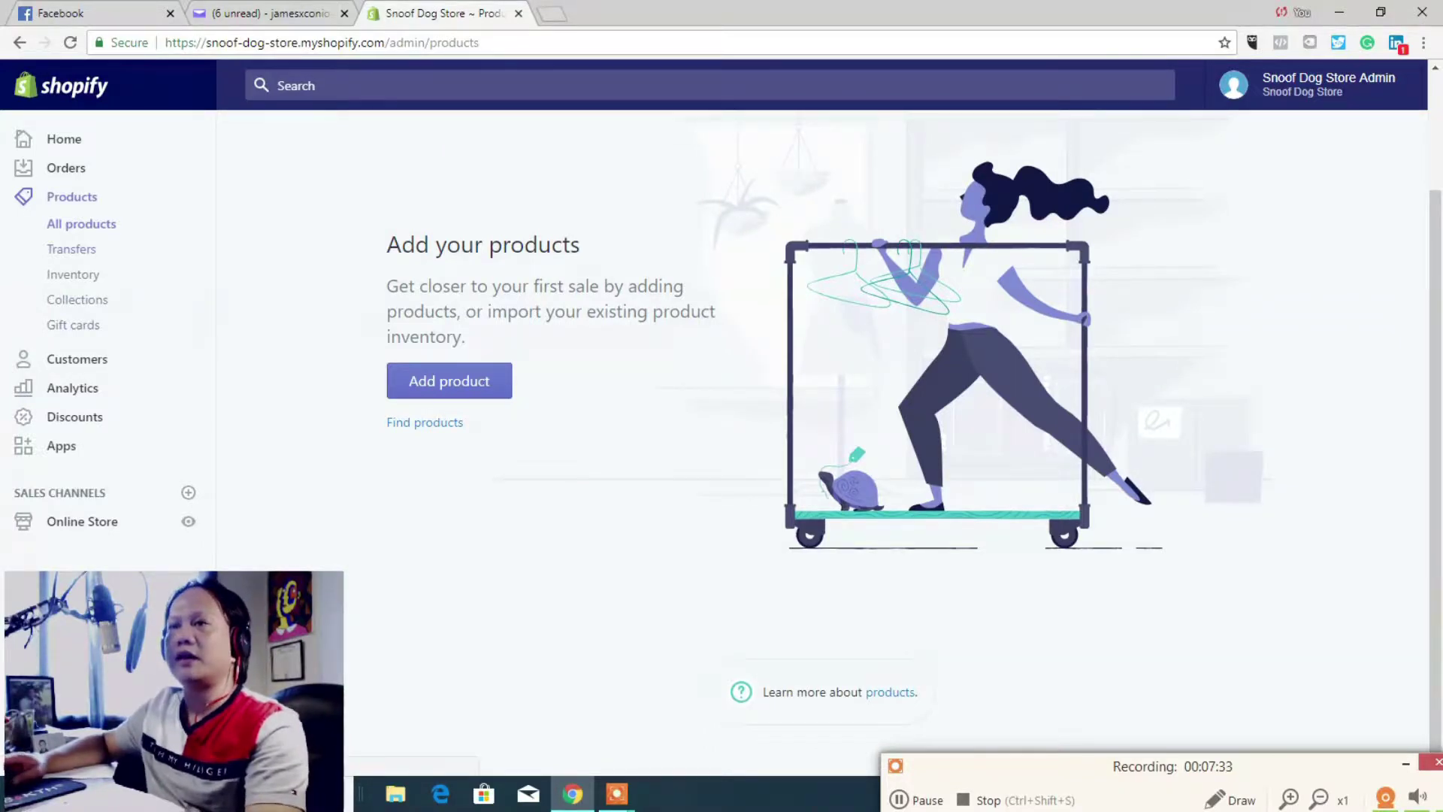
left_click(72, 249)
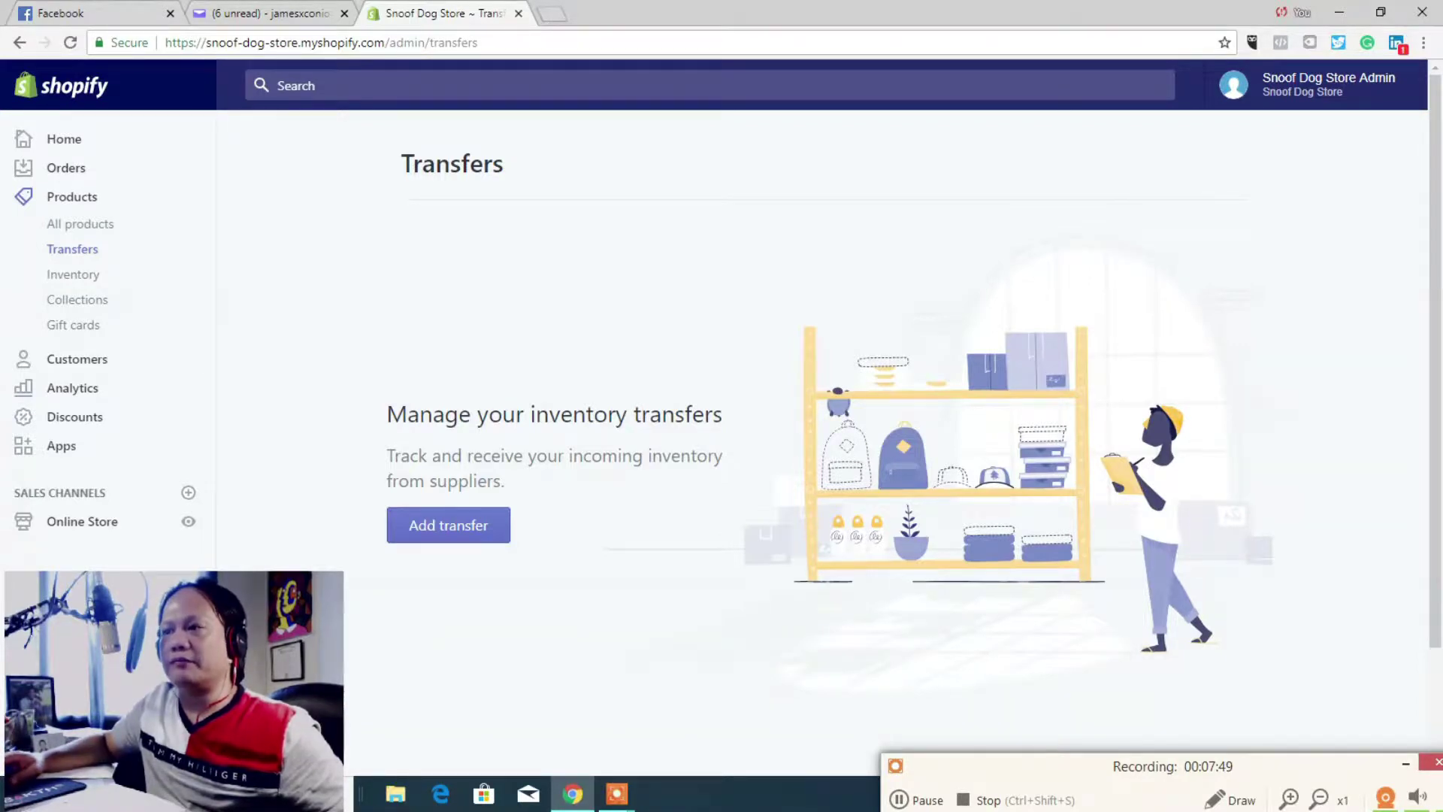
Step: Browse Inventory and Collections under Products, ending on the Gift cards page
left_click(75, 275)
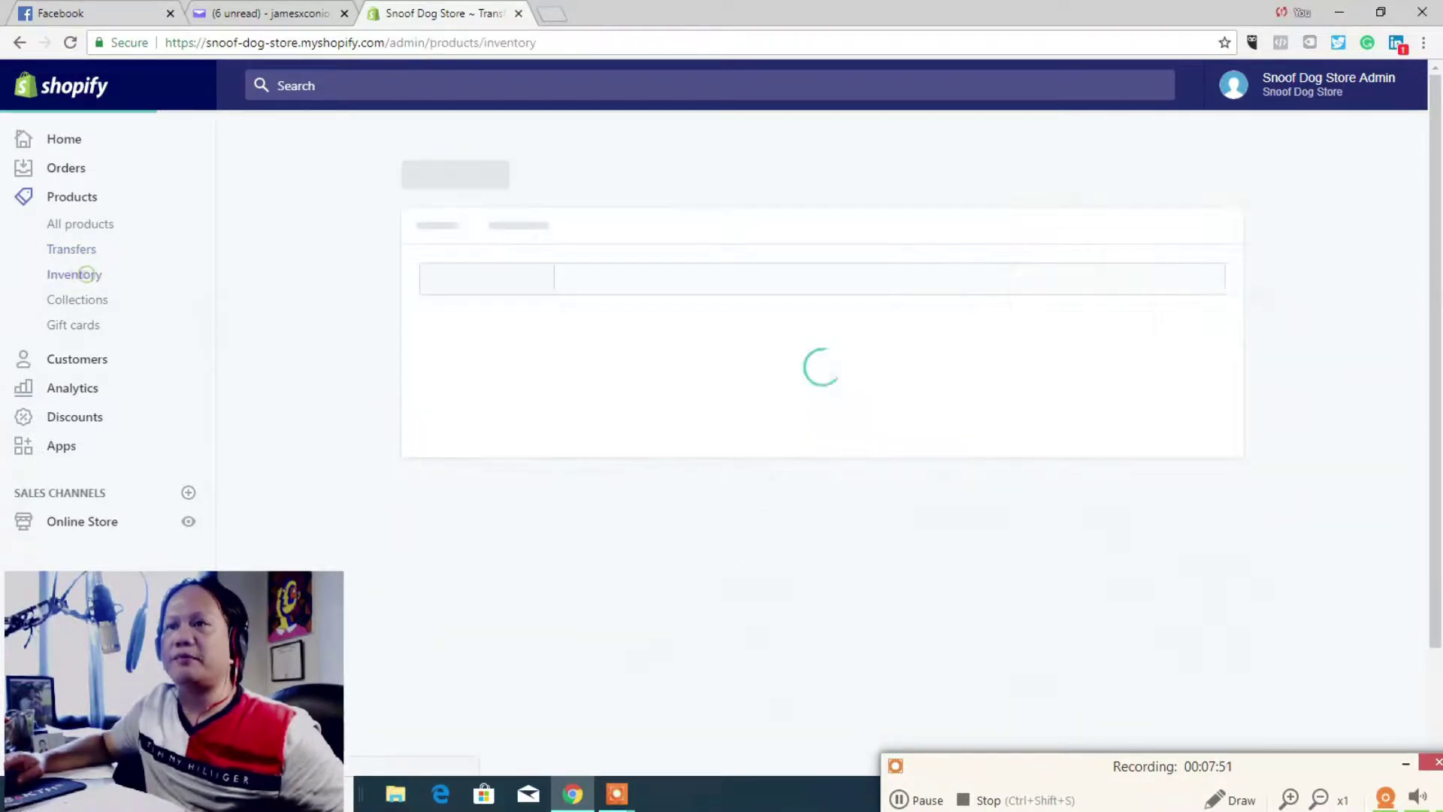
left_click(87, 298)
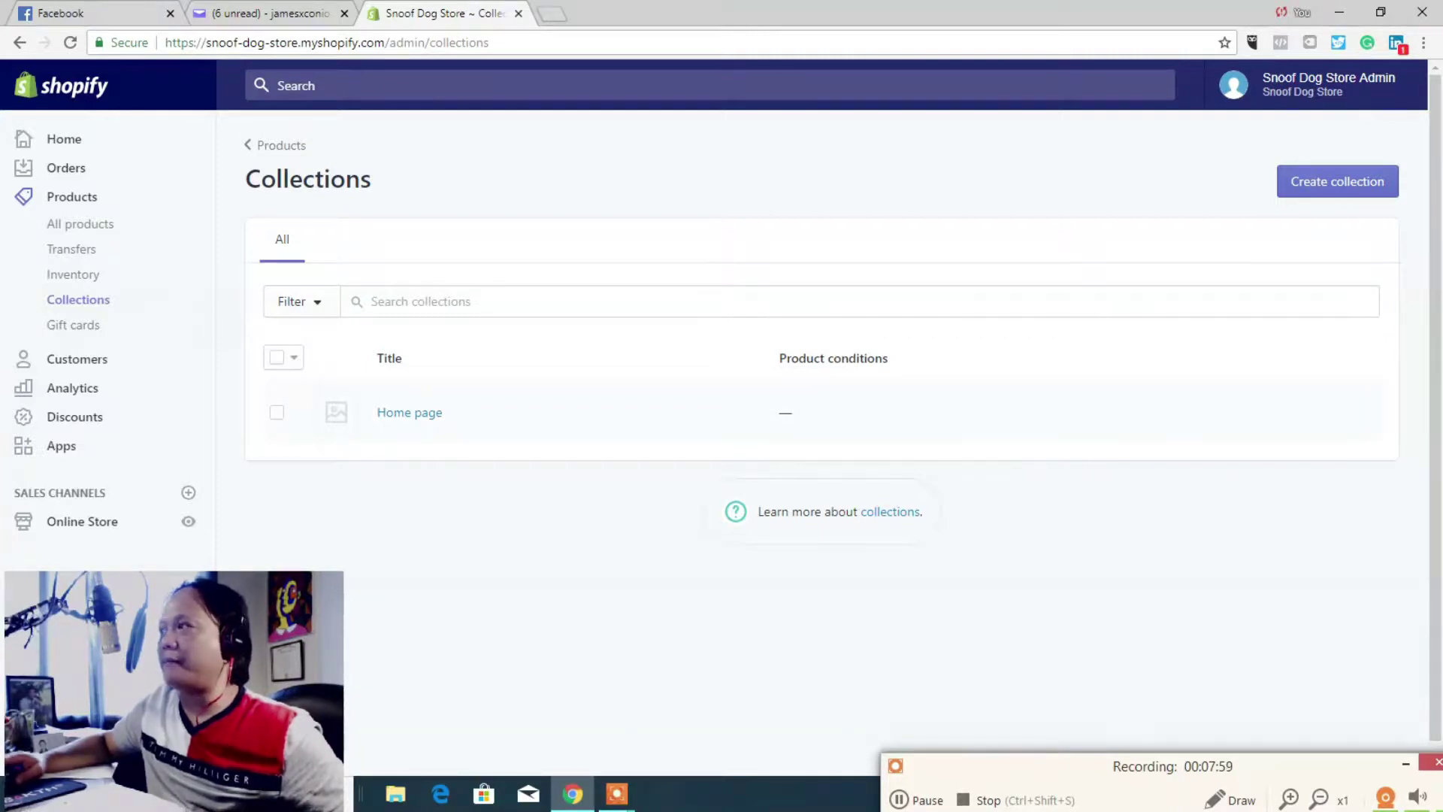
scroll(827, 421, "down", 1)
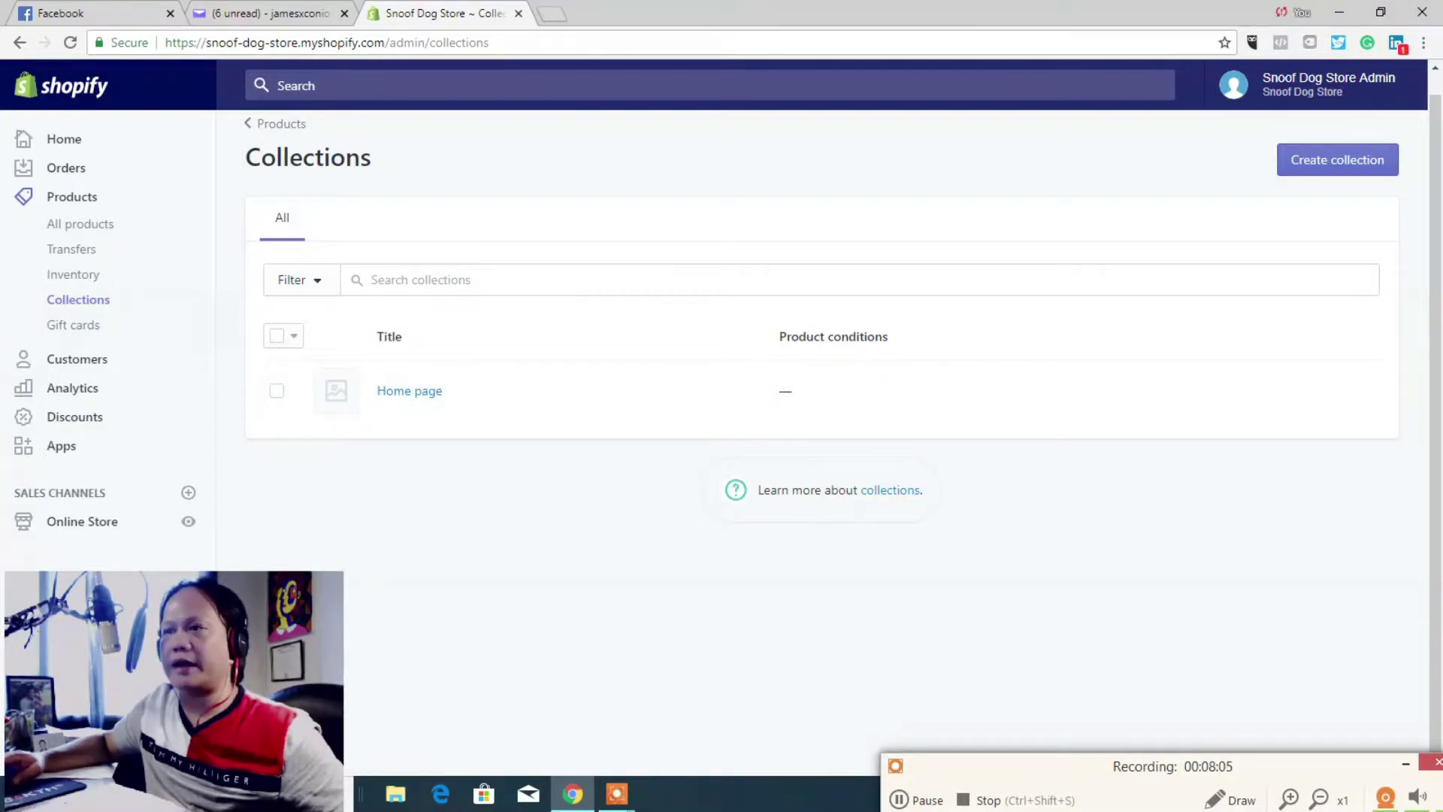
left_click(73, 325)
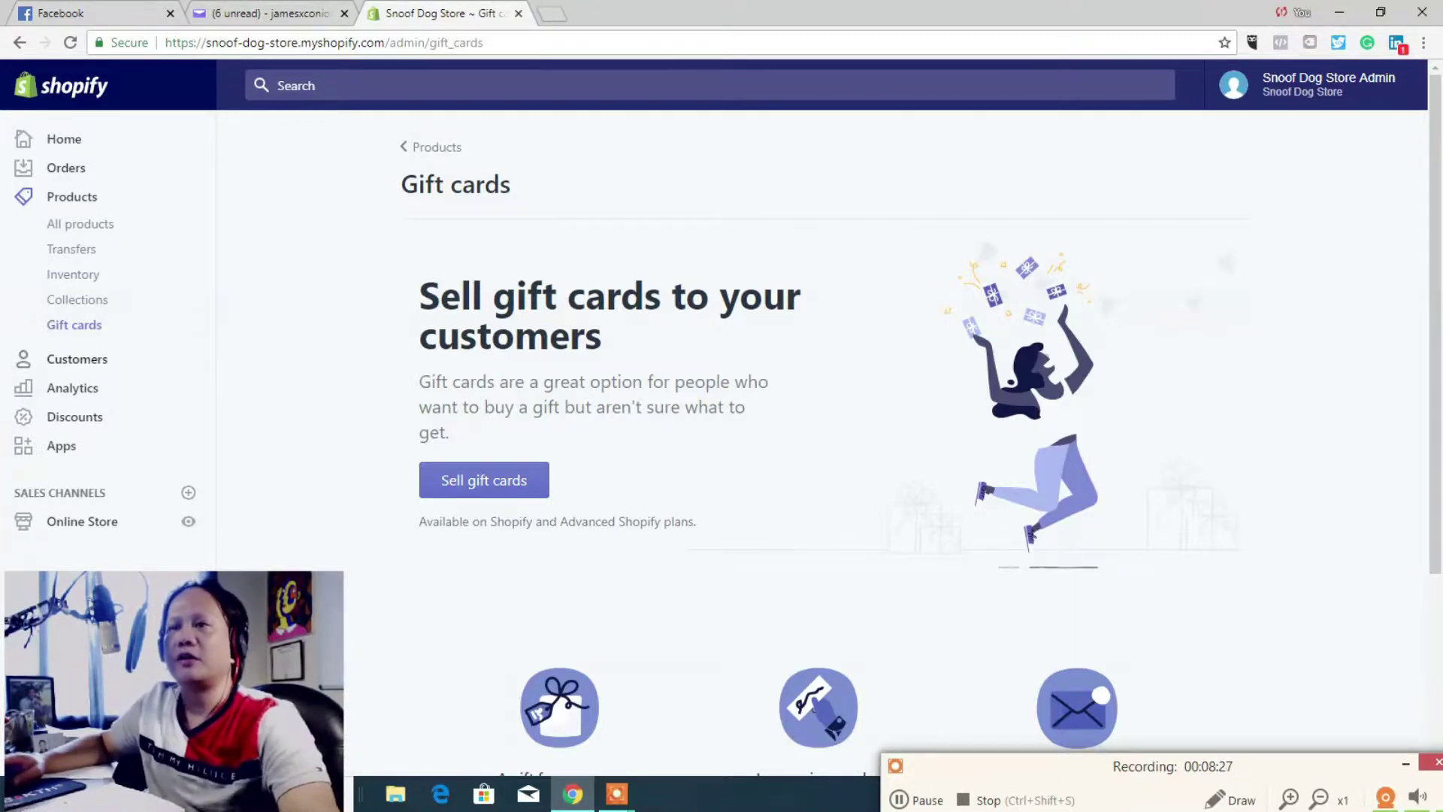
Step: Go to the Customers page and confirm the store has no customers yet
left_click(76, 359)
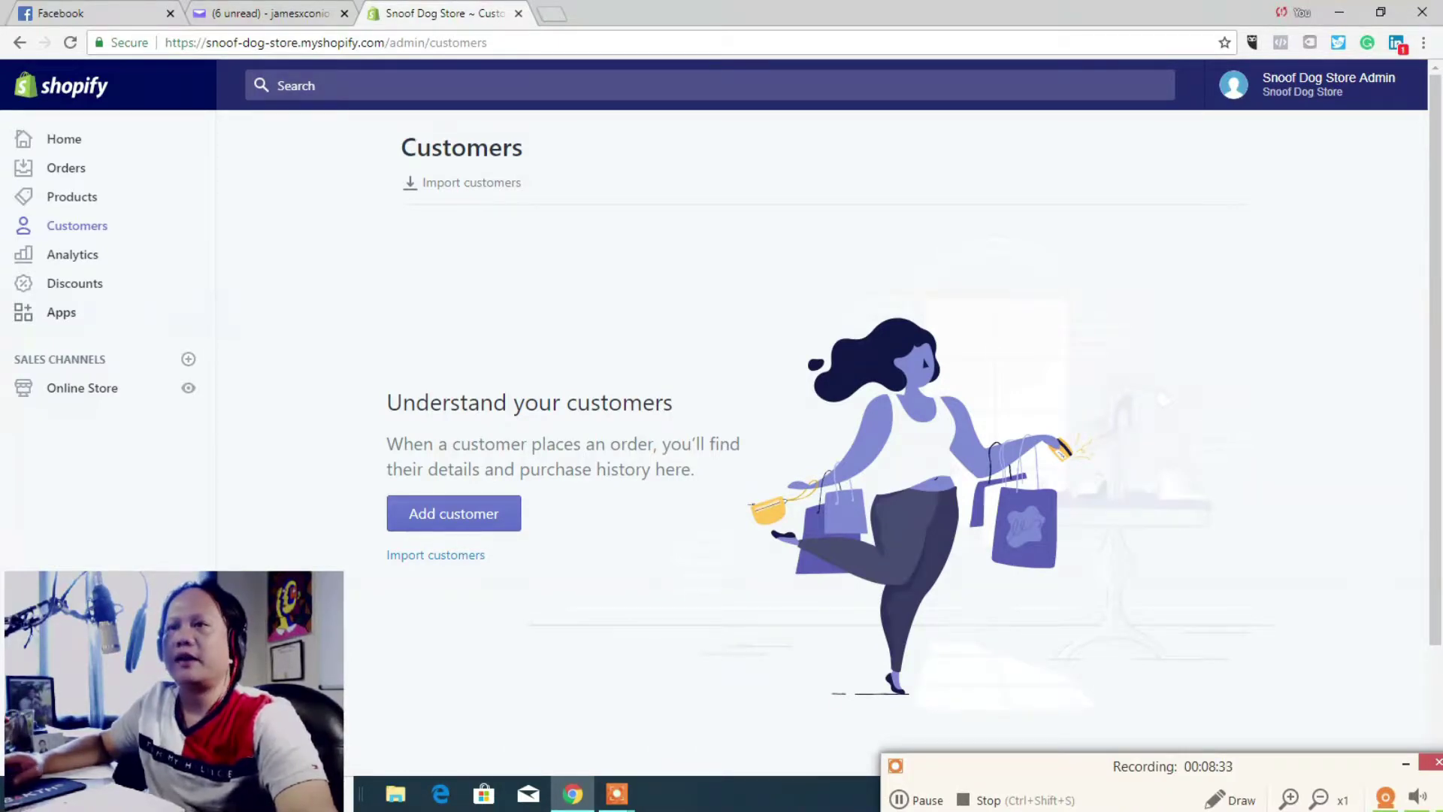
scroll(827, 406, "down", 2)
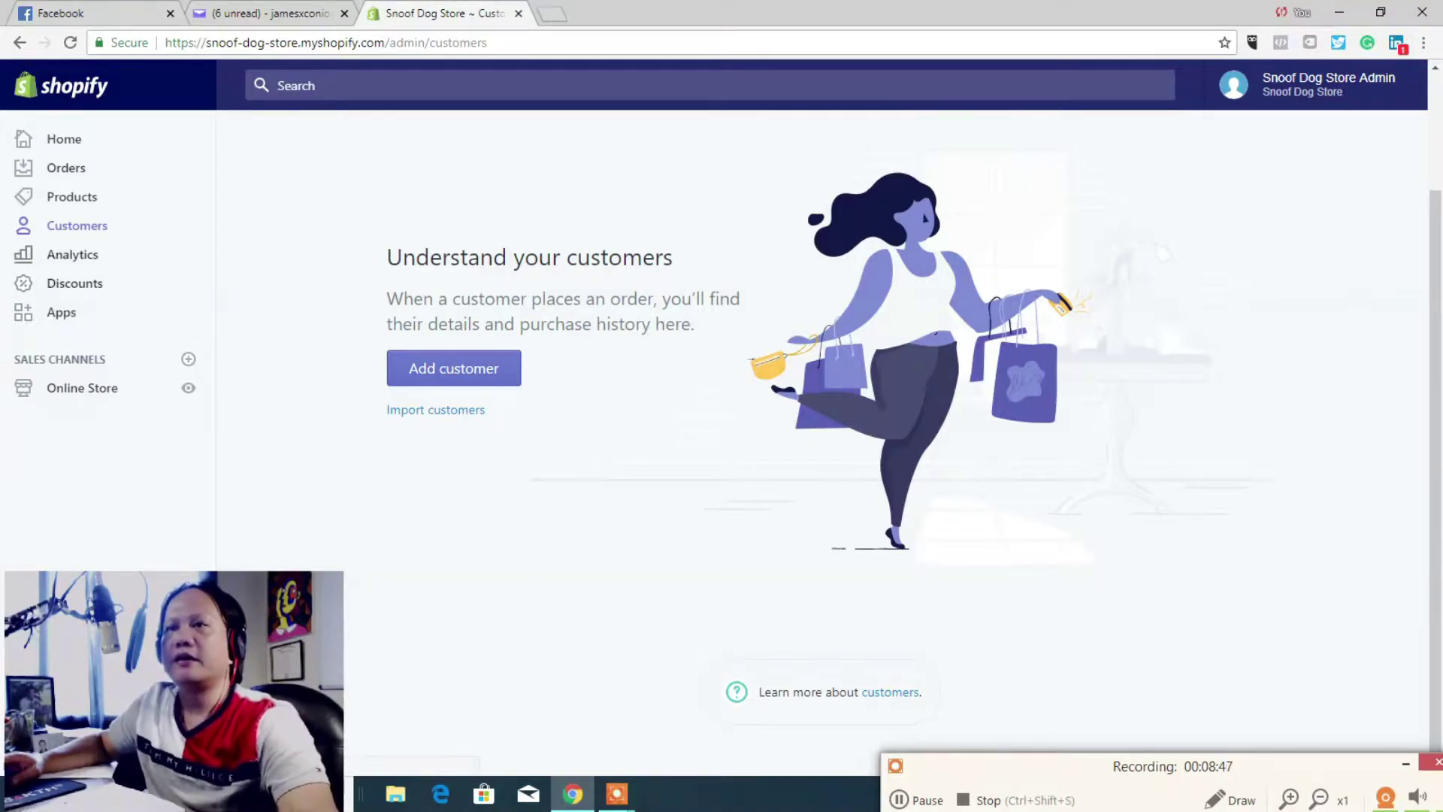
Step: Review the Analytics Overview dashboard showing CA$0.00 total sales, zero sessions and zero orders
left_click(72, 254)
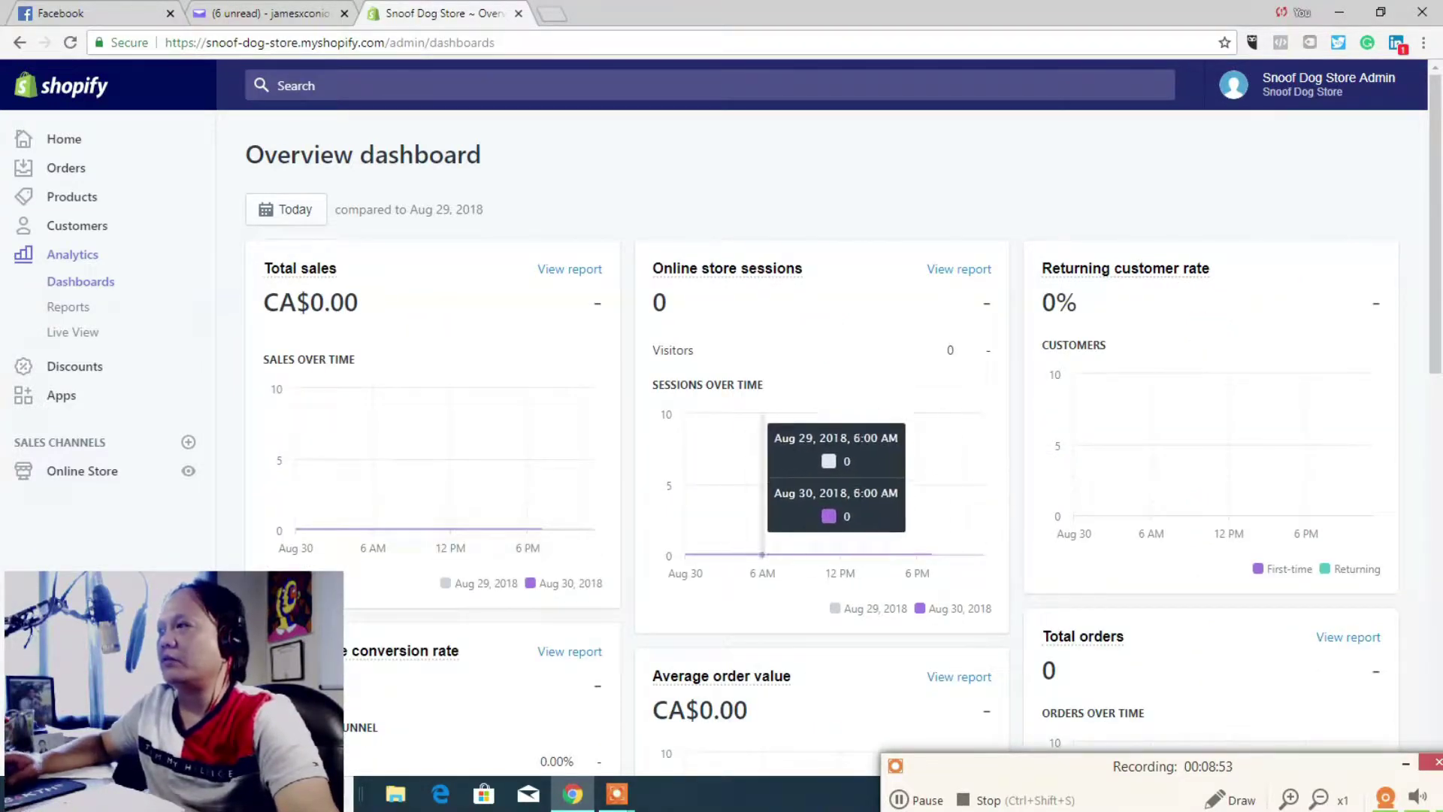
scroll(837, 443, "down", 4)
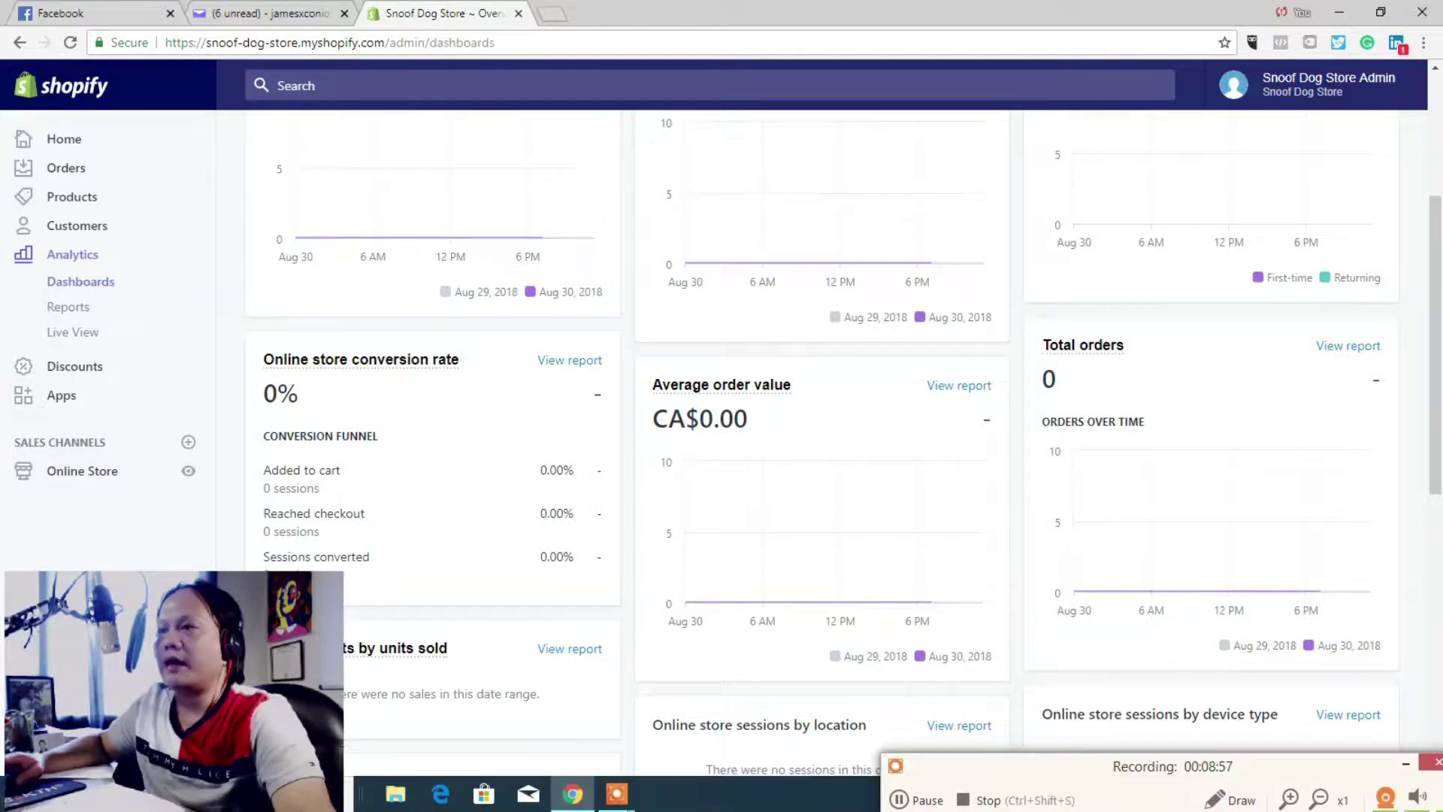
mouse_move(686, 526)
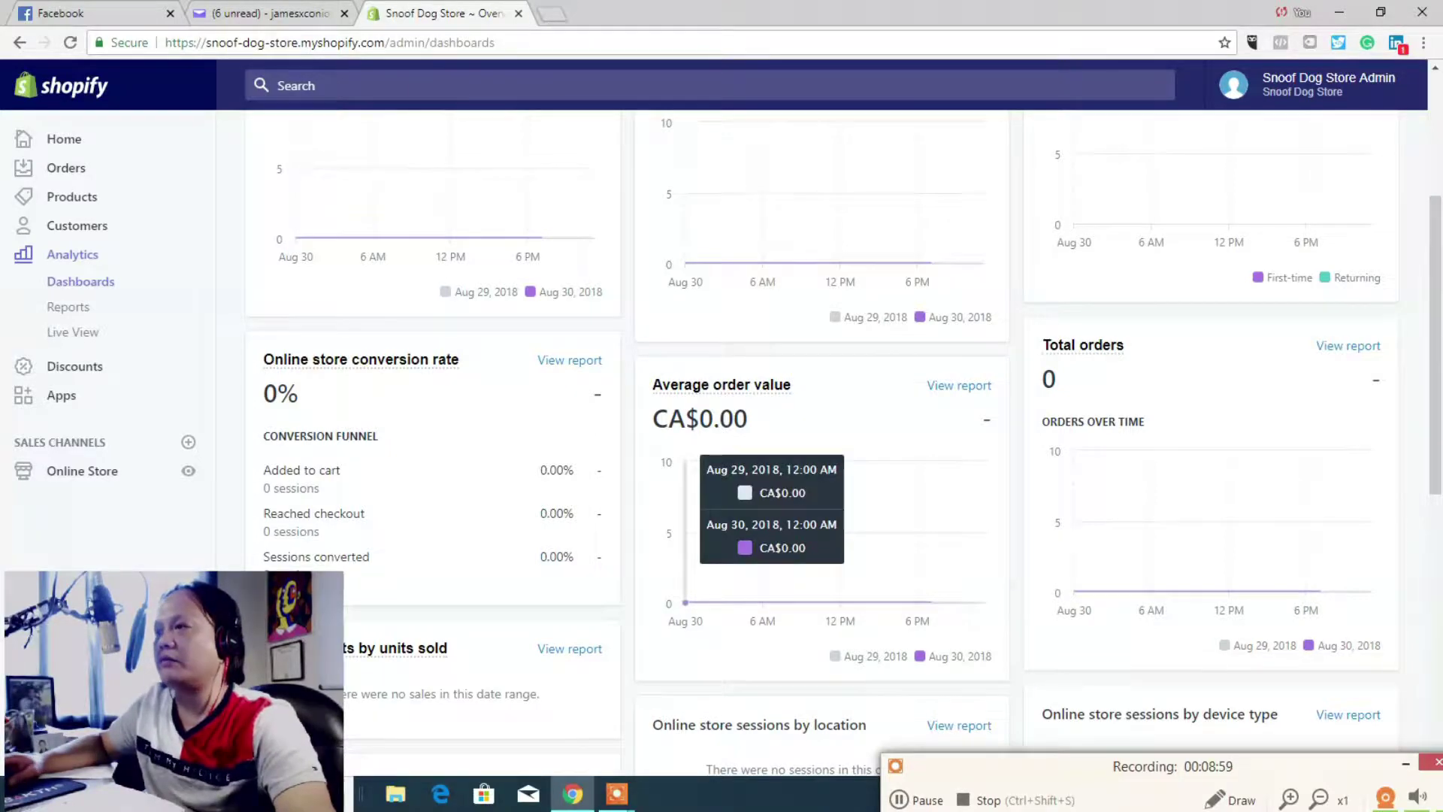
scroll(827, 451, "down", 3)
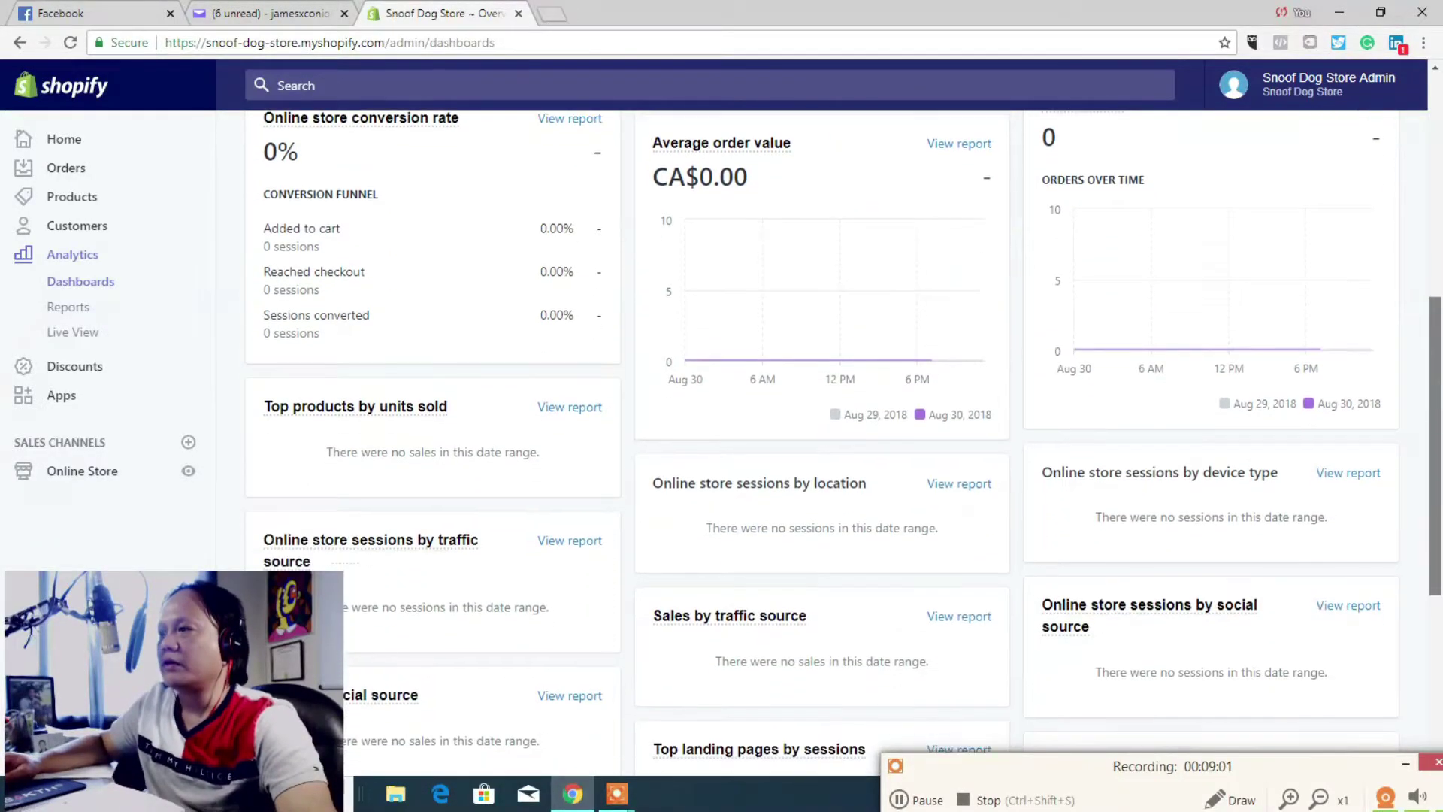
scroll(827, 443, "down", 4)
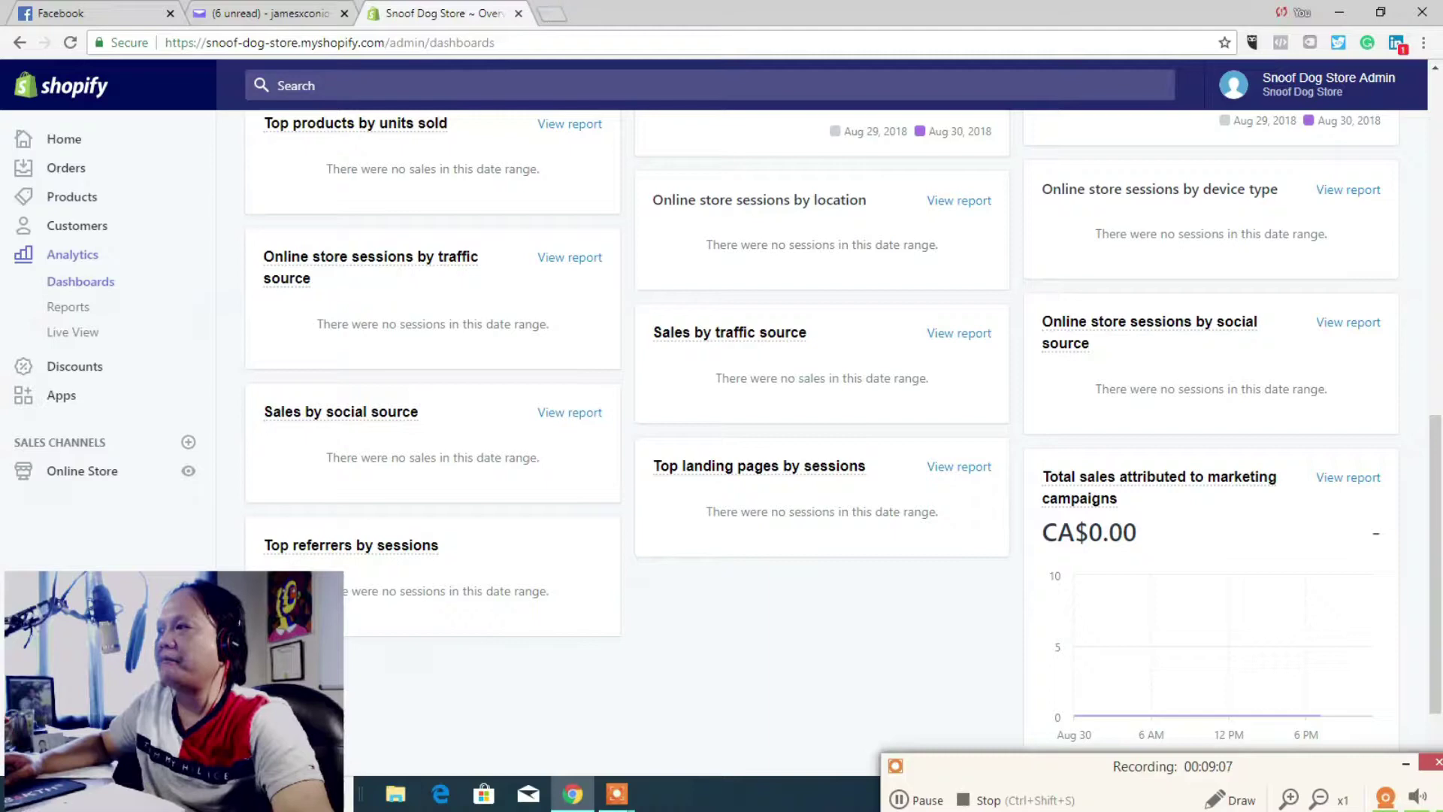
scroll(827, 443, "down", 2)
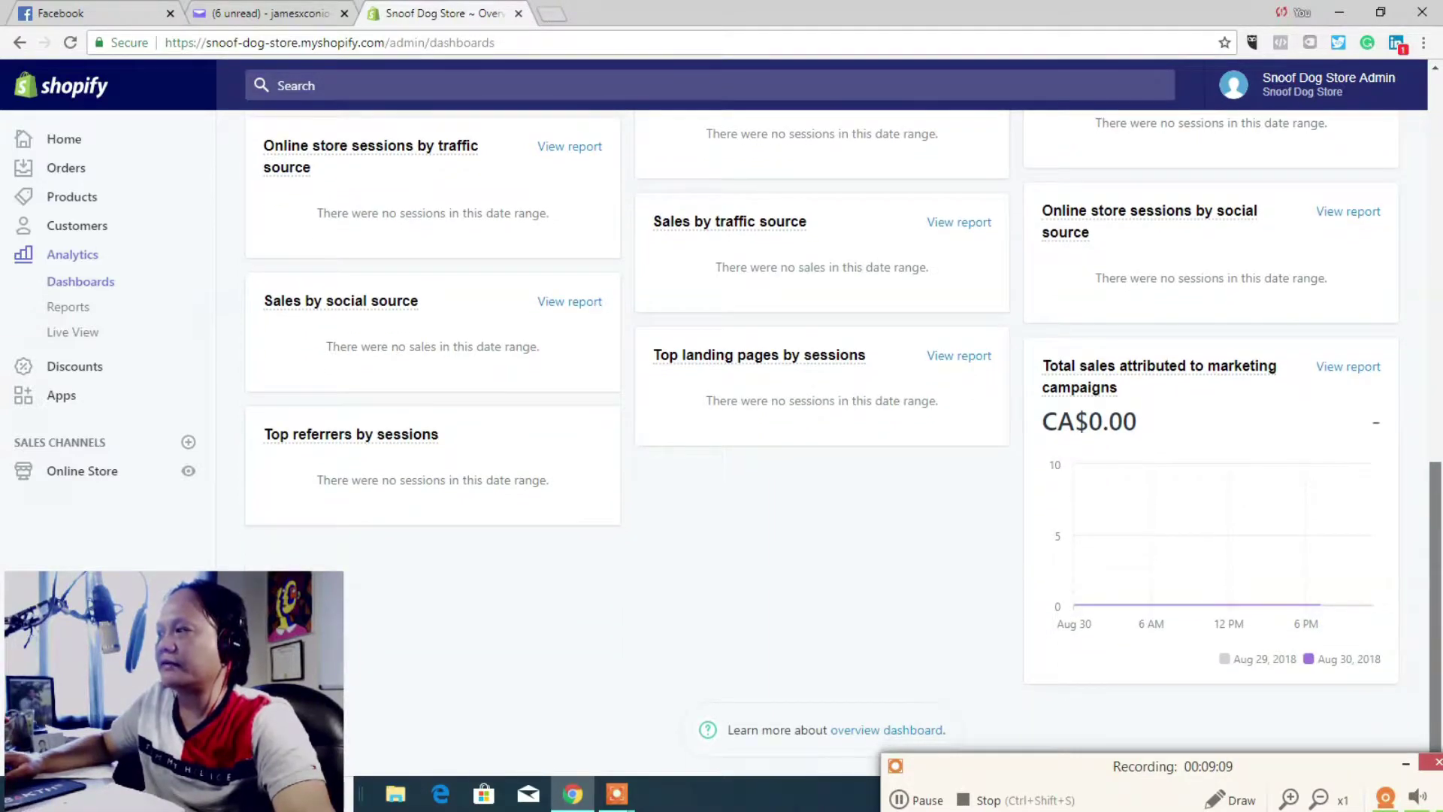
scroll(827, 444, "up", 6)
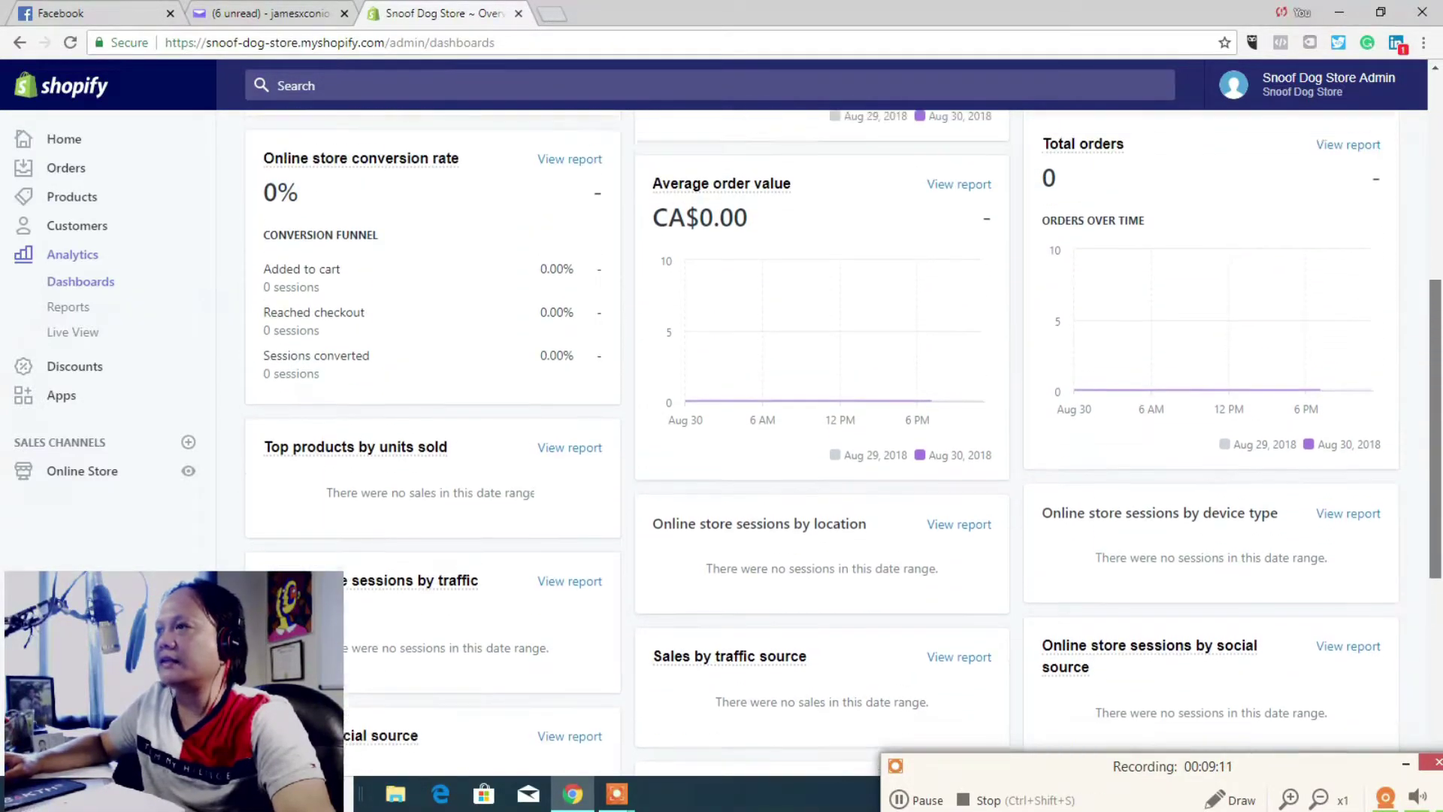
scroll(827, 444, "up", 4)
scroll(827, 444, "up", 2)
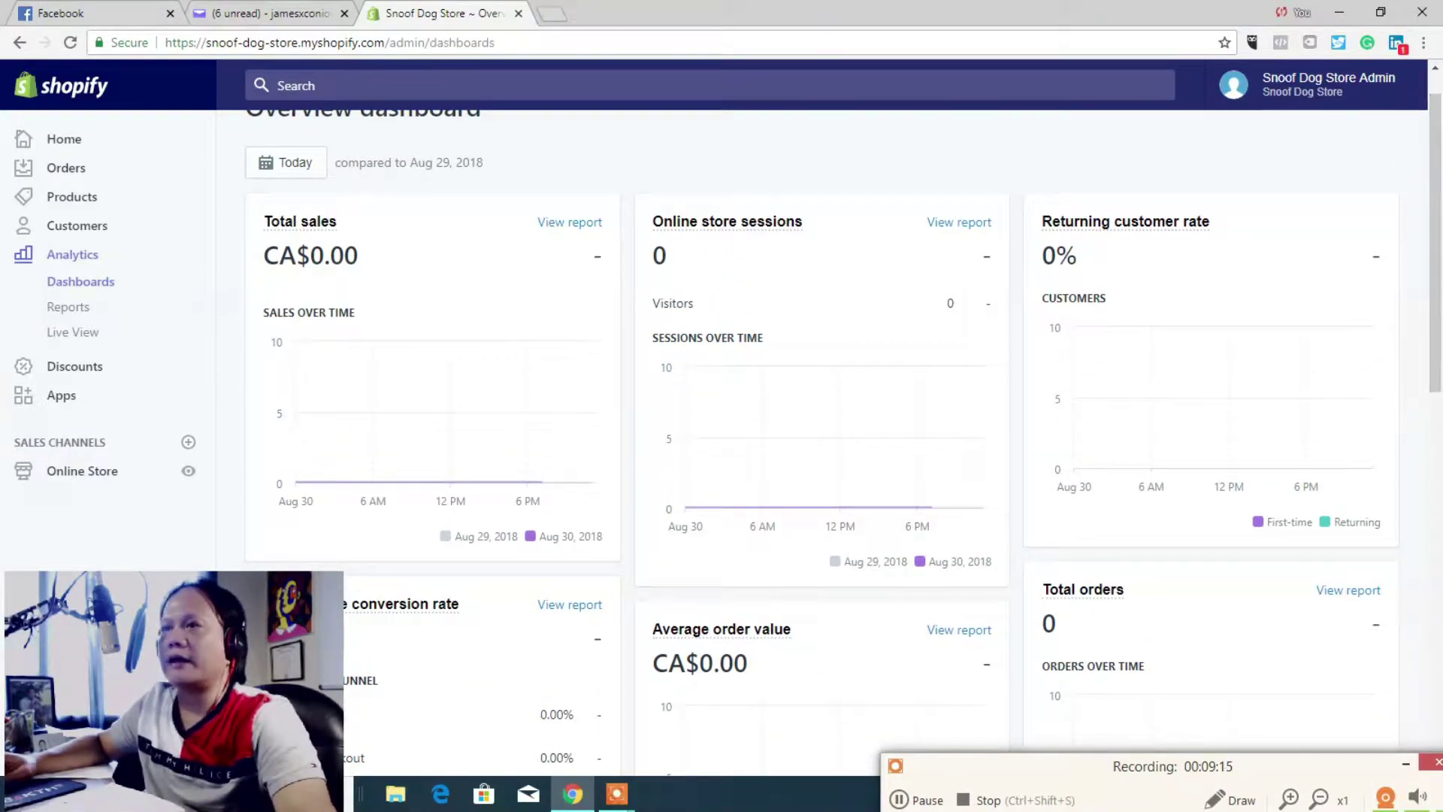